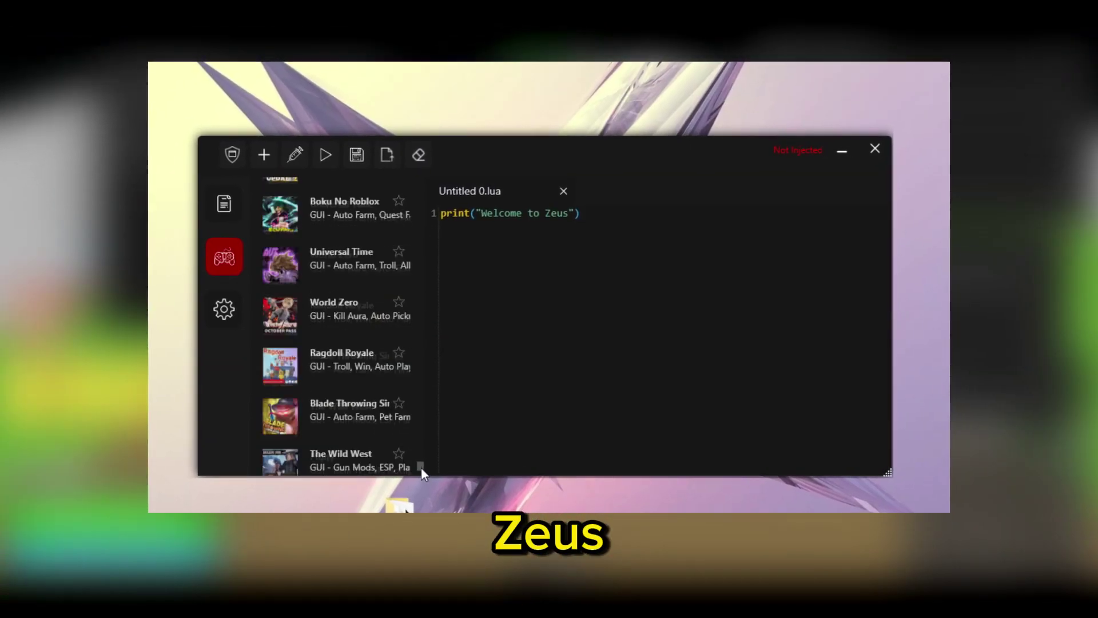
- Look through the Games page in Zeus to examine the available game scripts
drag(421, 467, 428, 171)
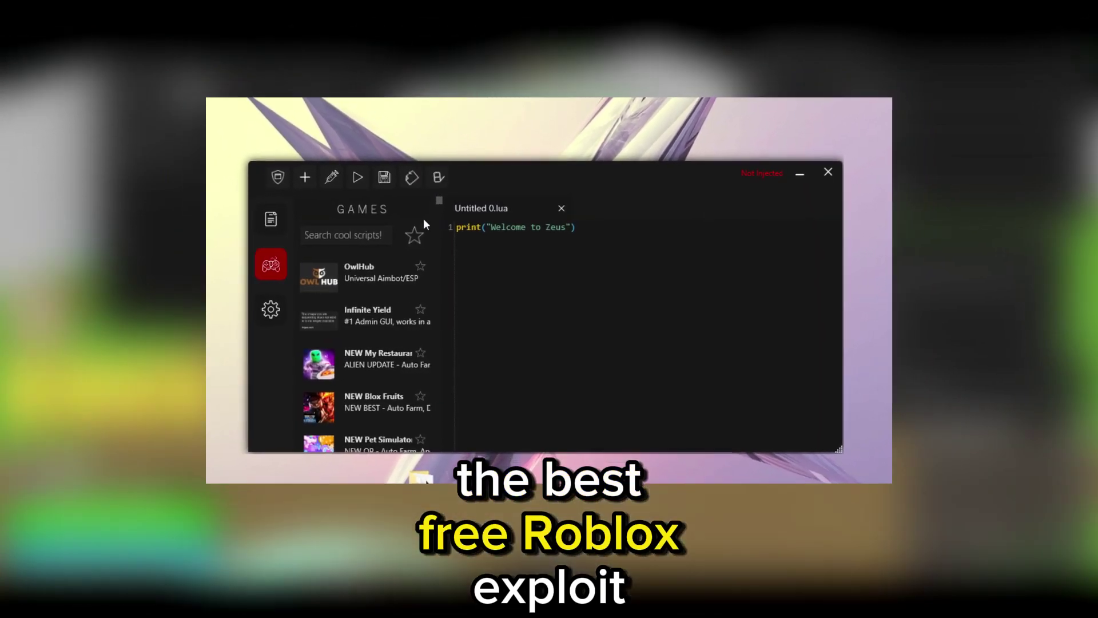
click(249, 212)
click(291, 267)
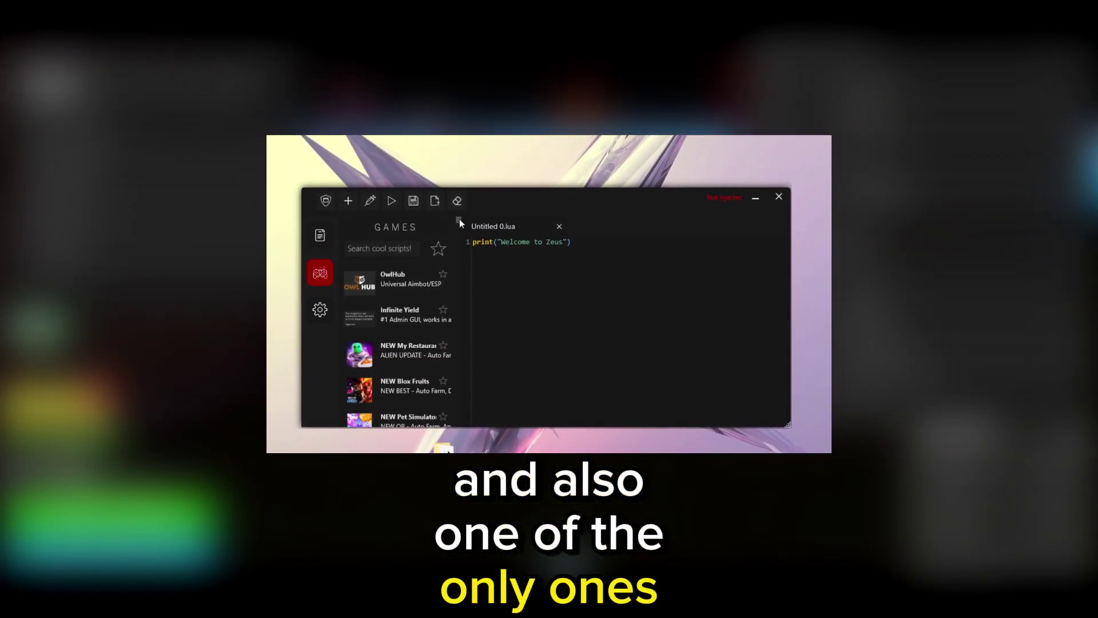
drag(459, 218, 473, 378)
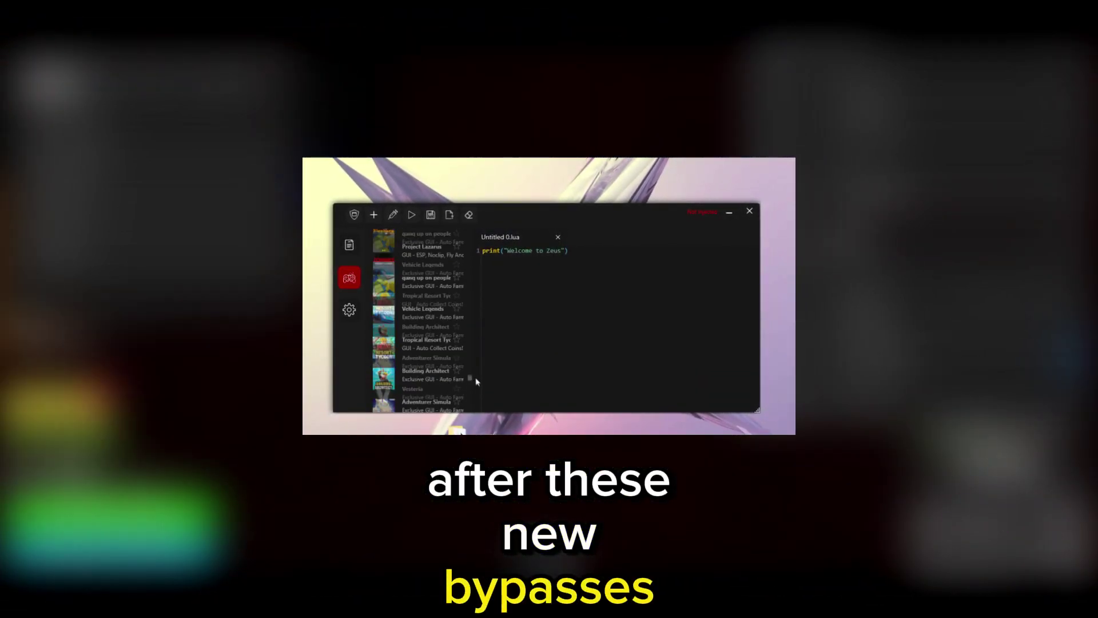
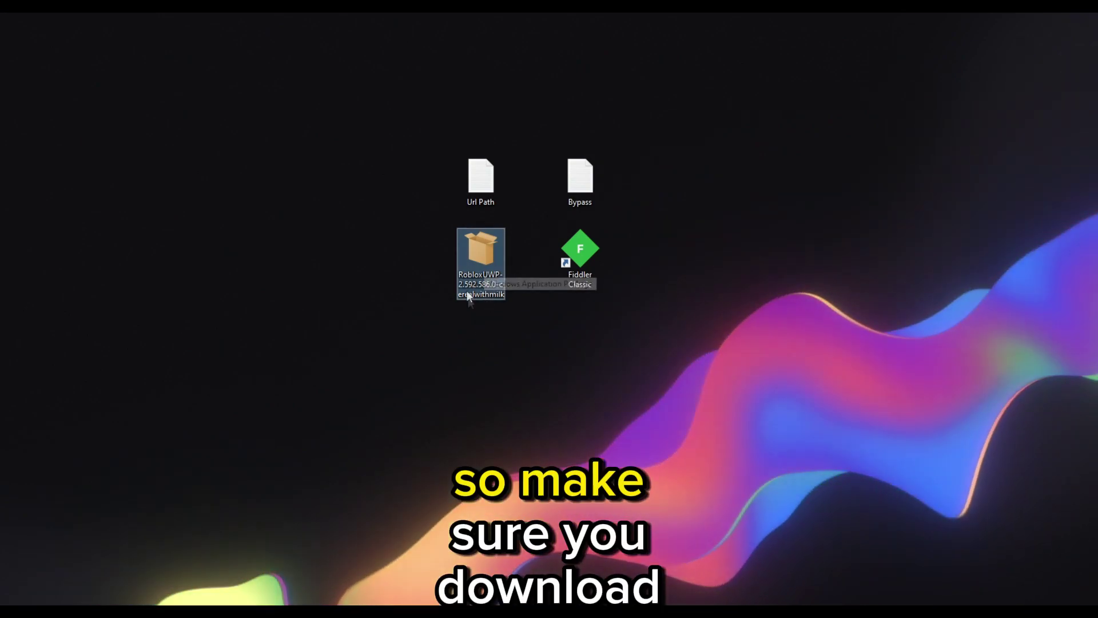
- Reinstall Roblox from the RobloxUWP-2.592.586.0 package on the desktop and close the installer
double_click(475, 273)
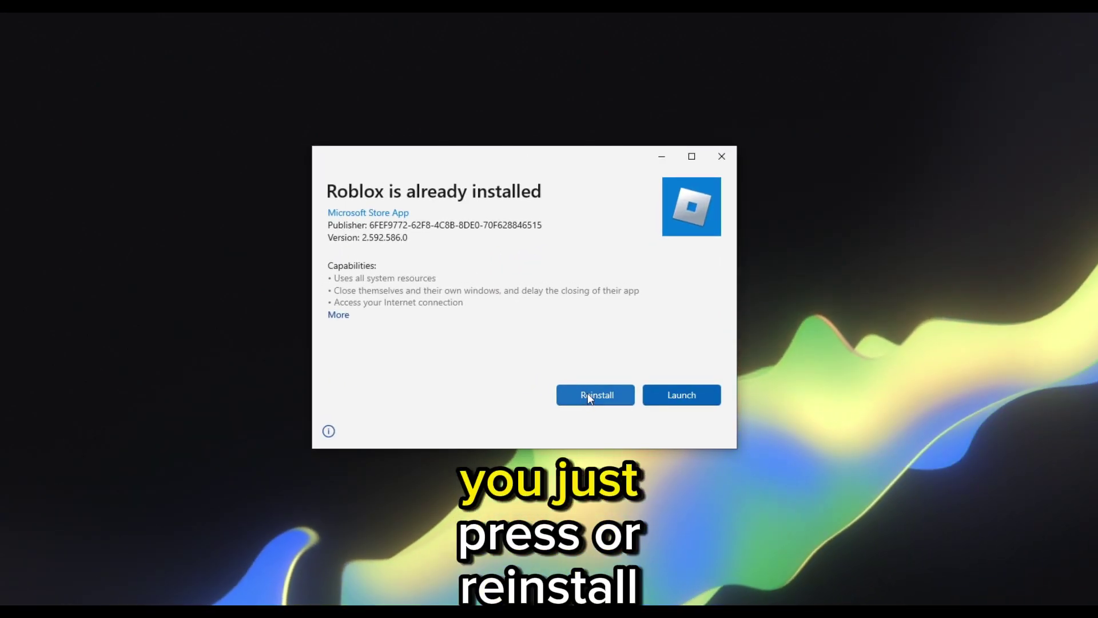
click(588, 396)
click(492, 341)
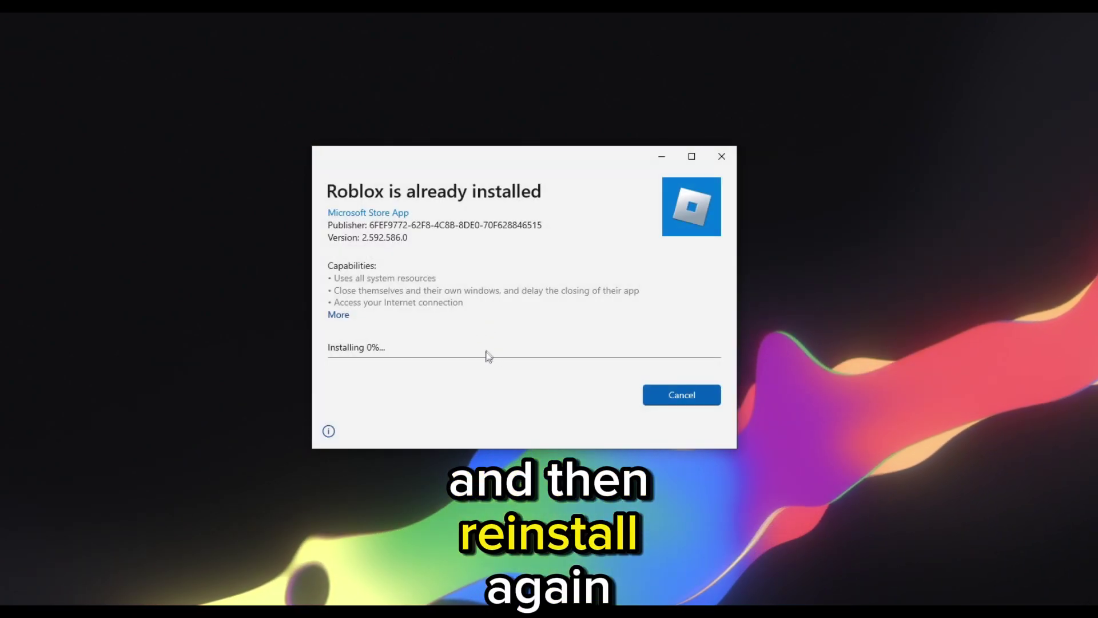
click(722, 156)
- Launch the reinstalled Roblox app to check how it starts
click(101, 609)
key(Return)
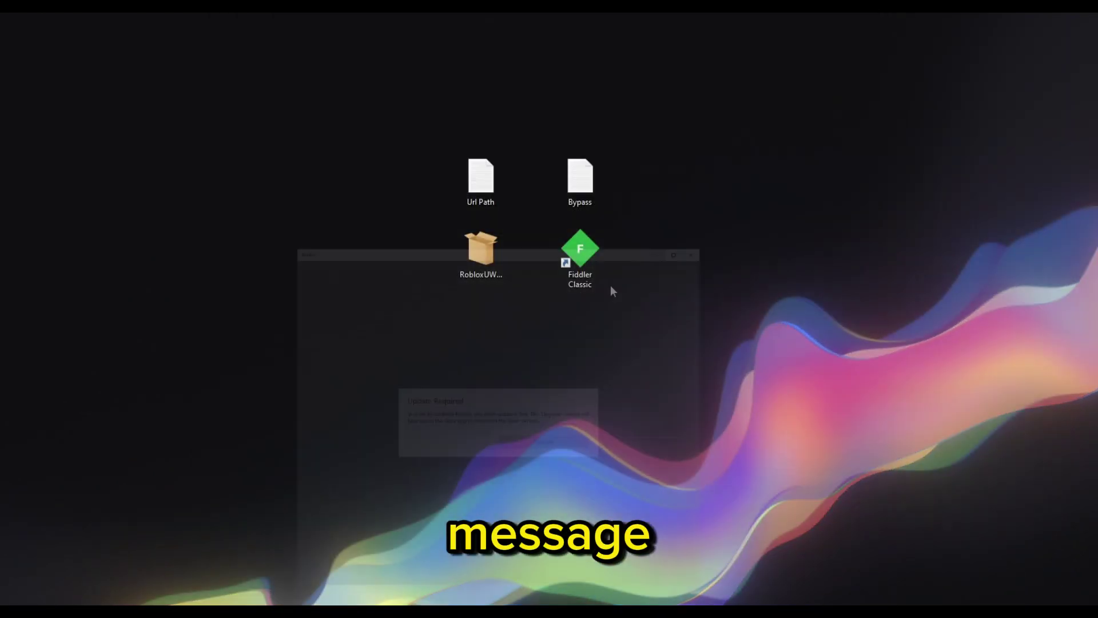
- Switch to Fiddler Classic by opening its desktop shortcut
drag(672, 368, 561, 242)
mouse_move(648, 347)
mouse_down()
mouse_move(535, 247)
mouse_move(643, 341)
mouse_up()
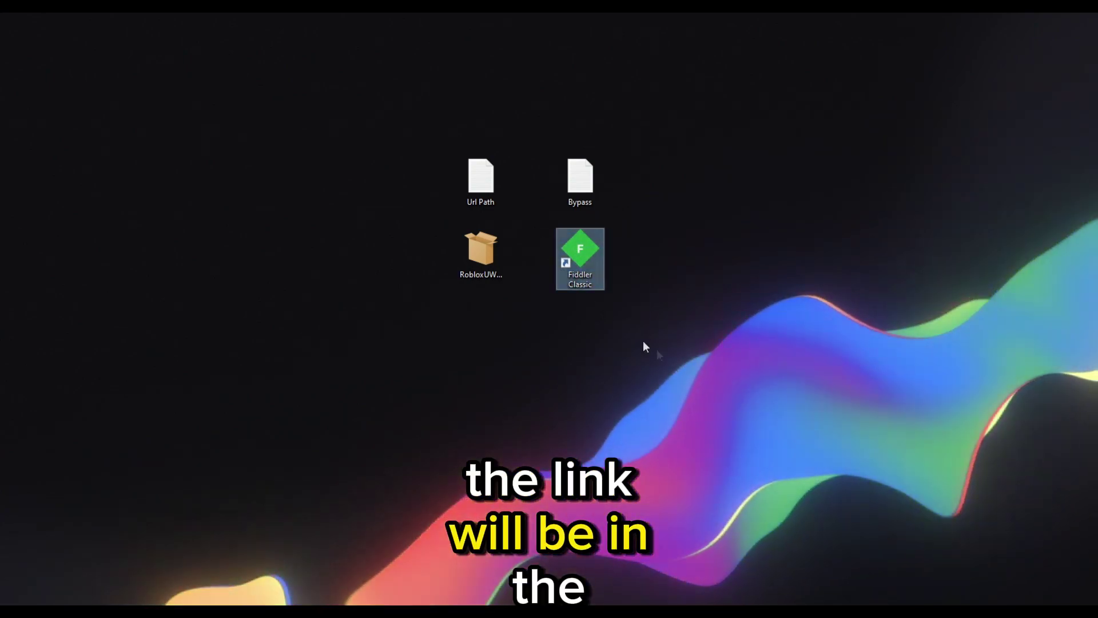
double_click(593, 263)
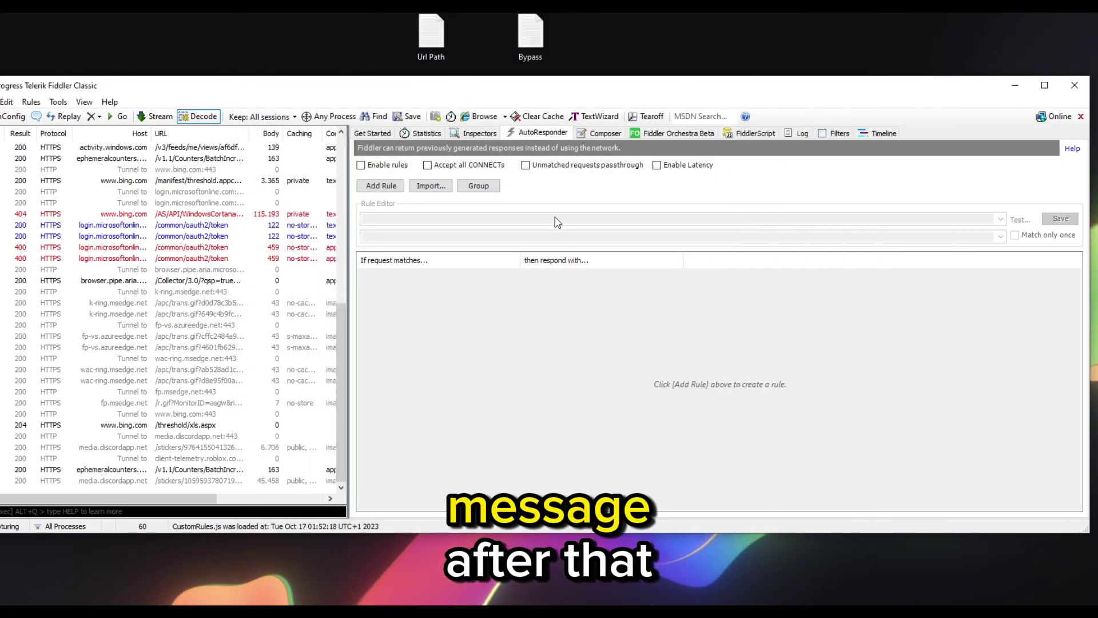
- Enable Decrypt HTTPS traffic in Fiddler's HTTPS options, trust the Fiddler Classic root certificate, and apply the options
click(59, 103)
click(85, 116)
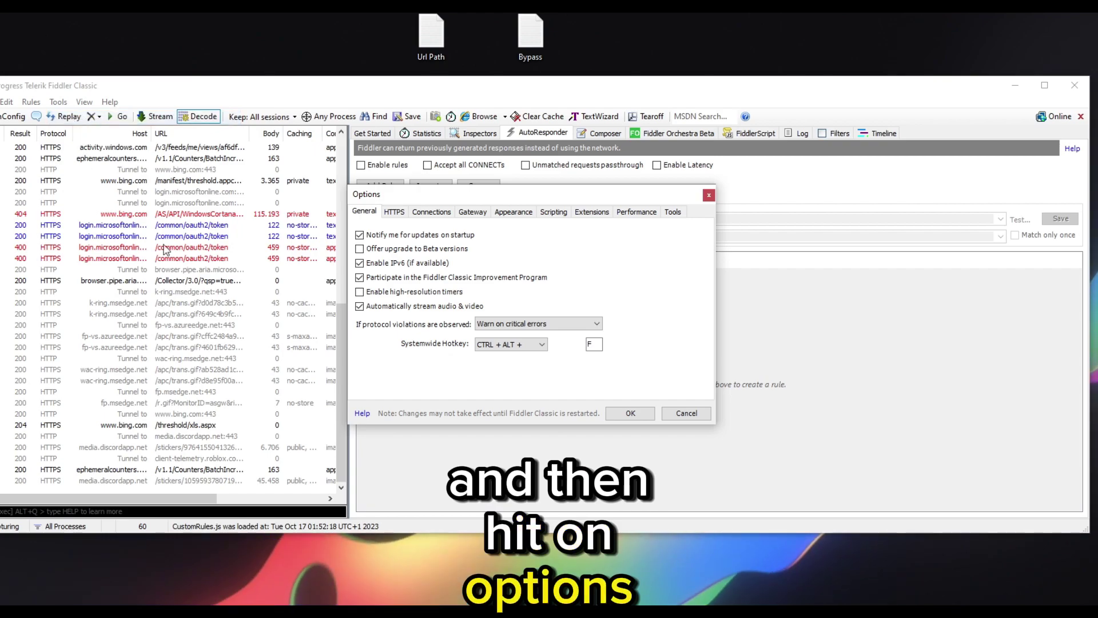
click(395, 213)
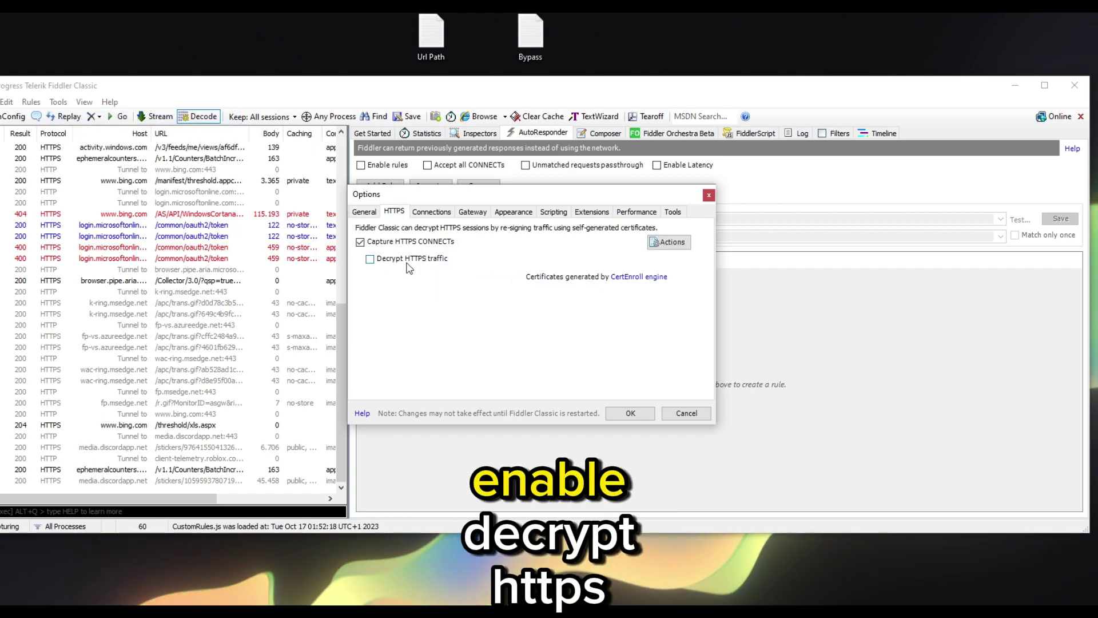
click(426, 260)
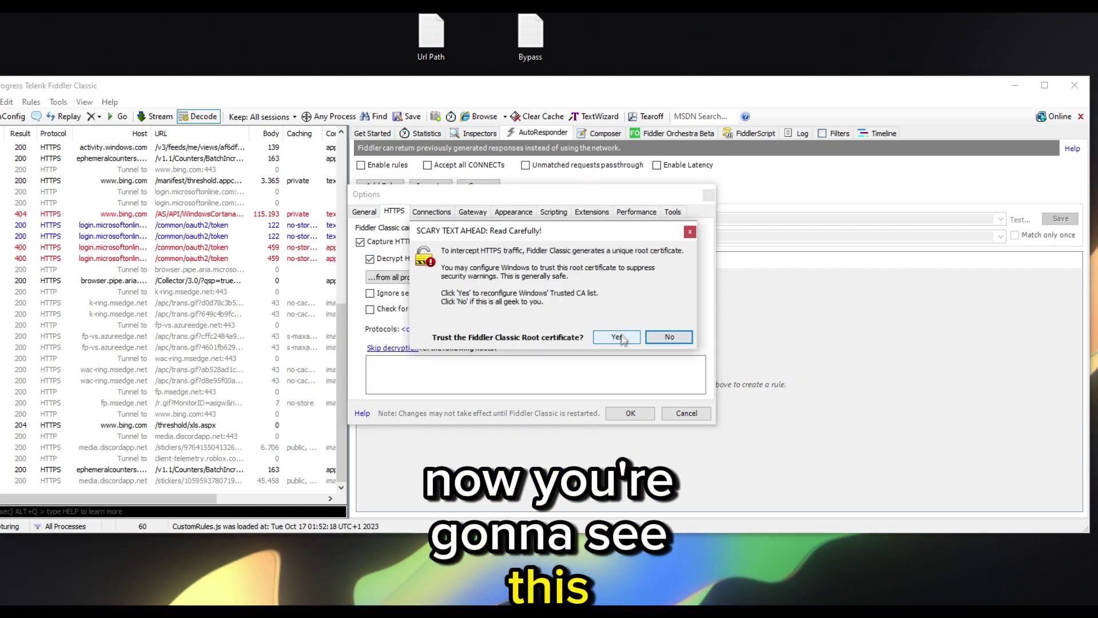
click(616, 337)
click(581, 395)
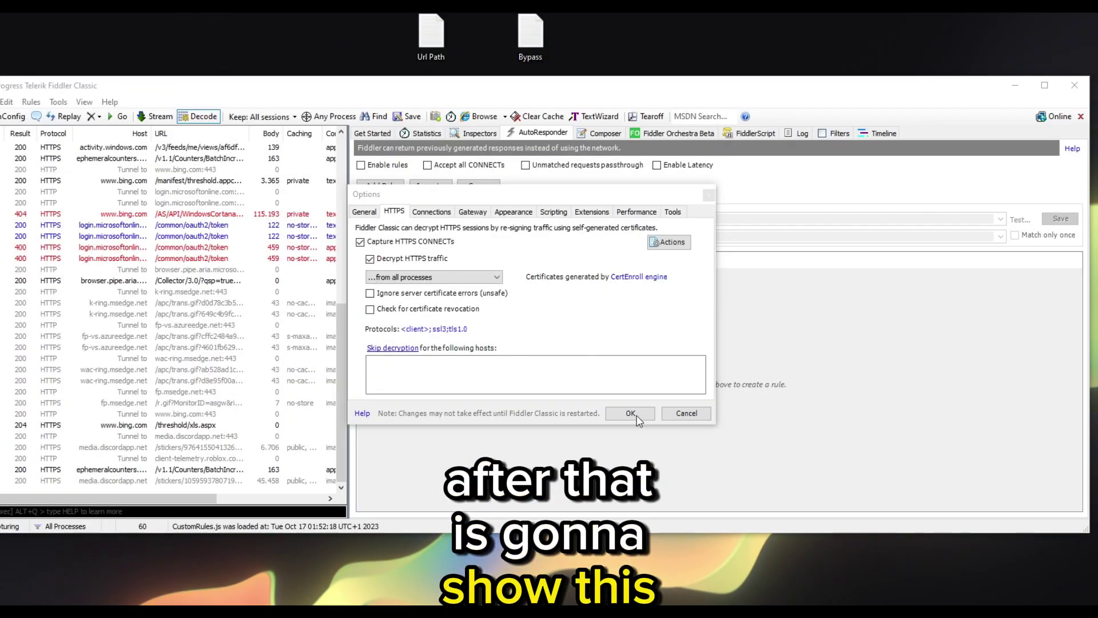
click(630, 414)
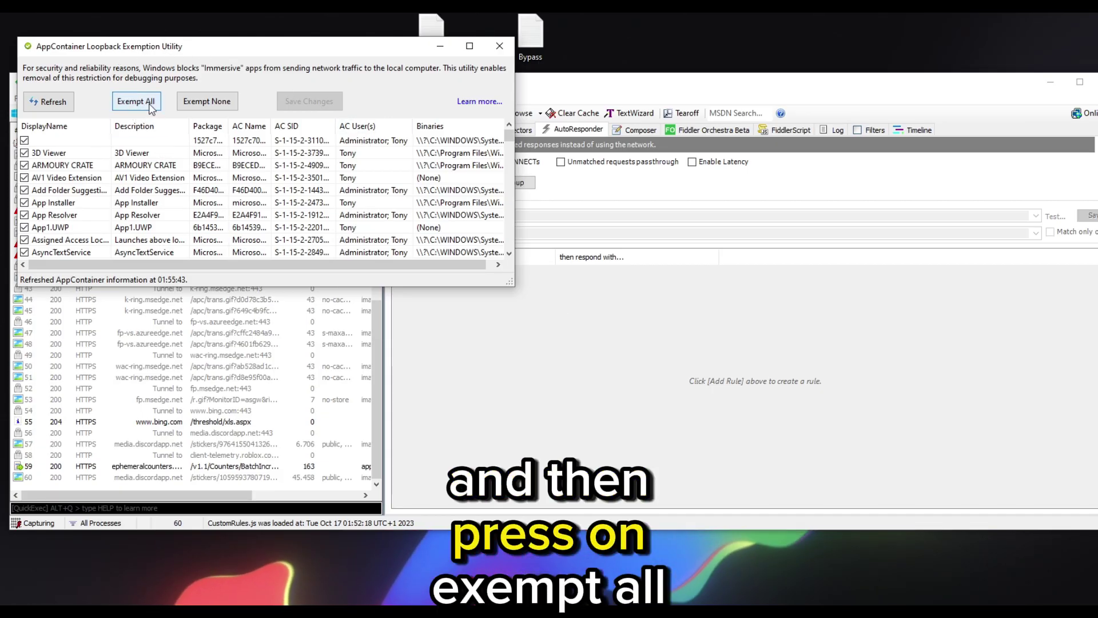
- Exempt all apps in the AppContainer Loopback Exemption Utility, decline further orphaned-record warnings, and close the utility
click(161, 107)
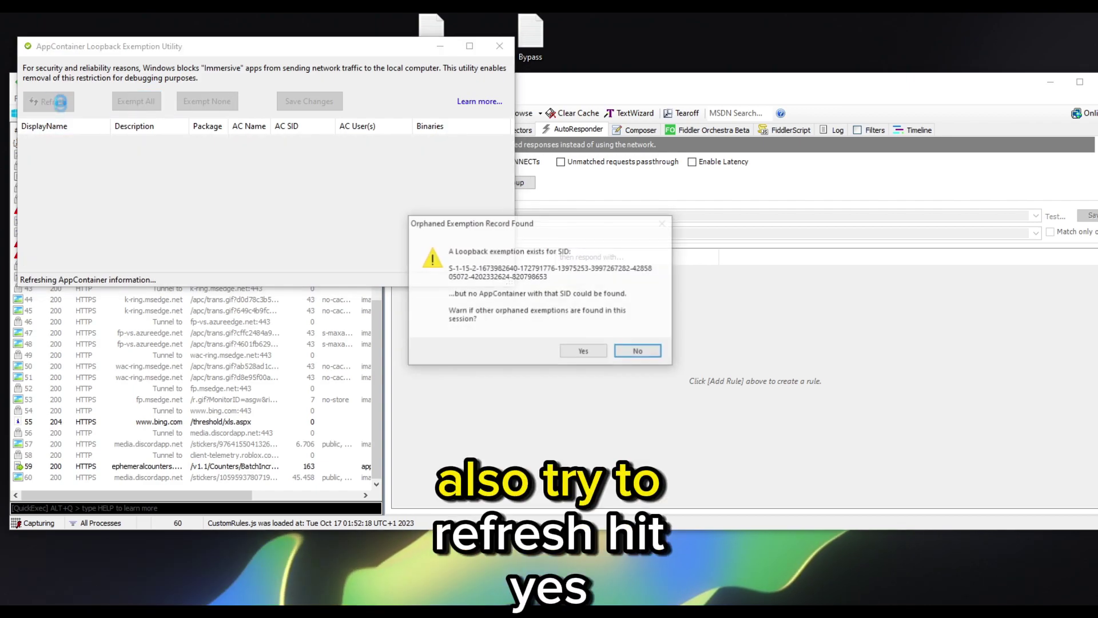
click(639, 351)
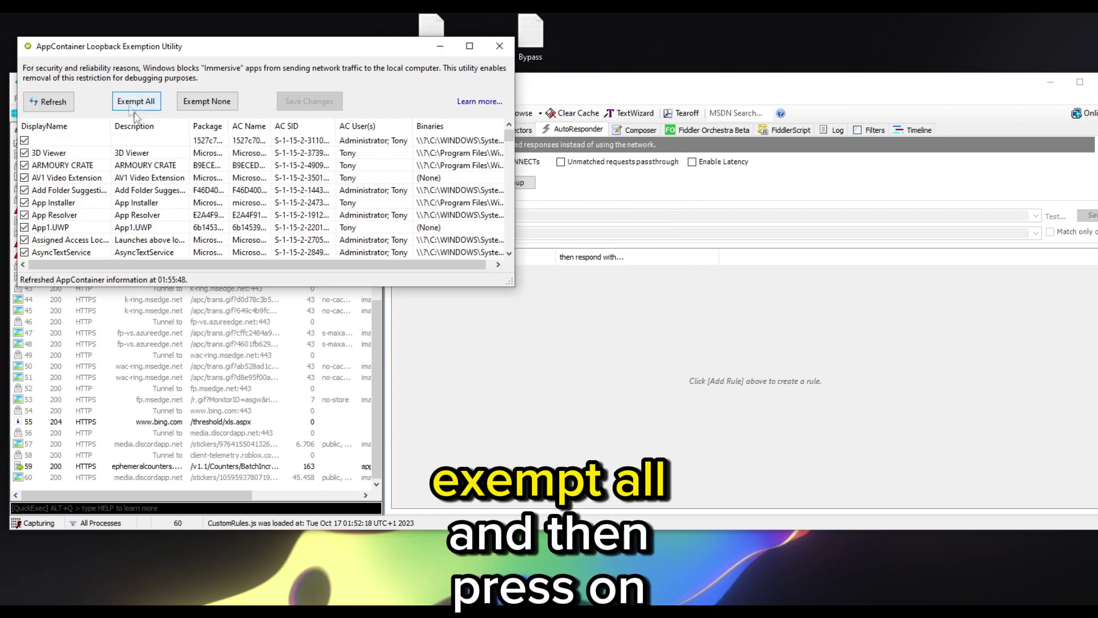
click(499, 49)
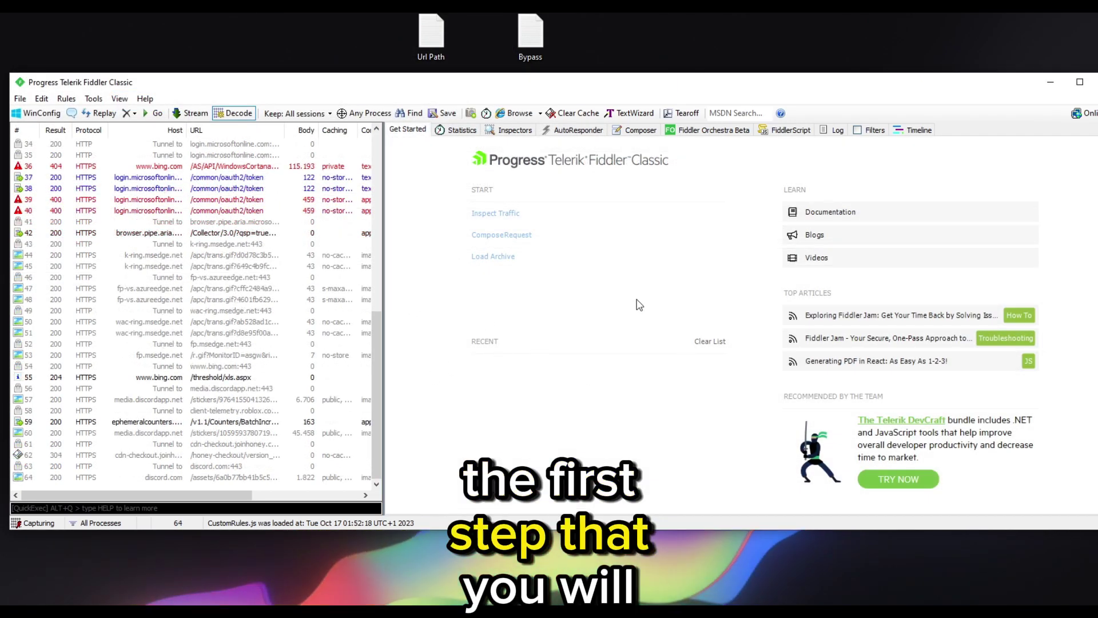
- Turn on Enable rules and Unmatched requests passthrough in the AutoResponder
click(575, 131)
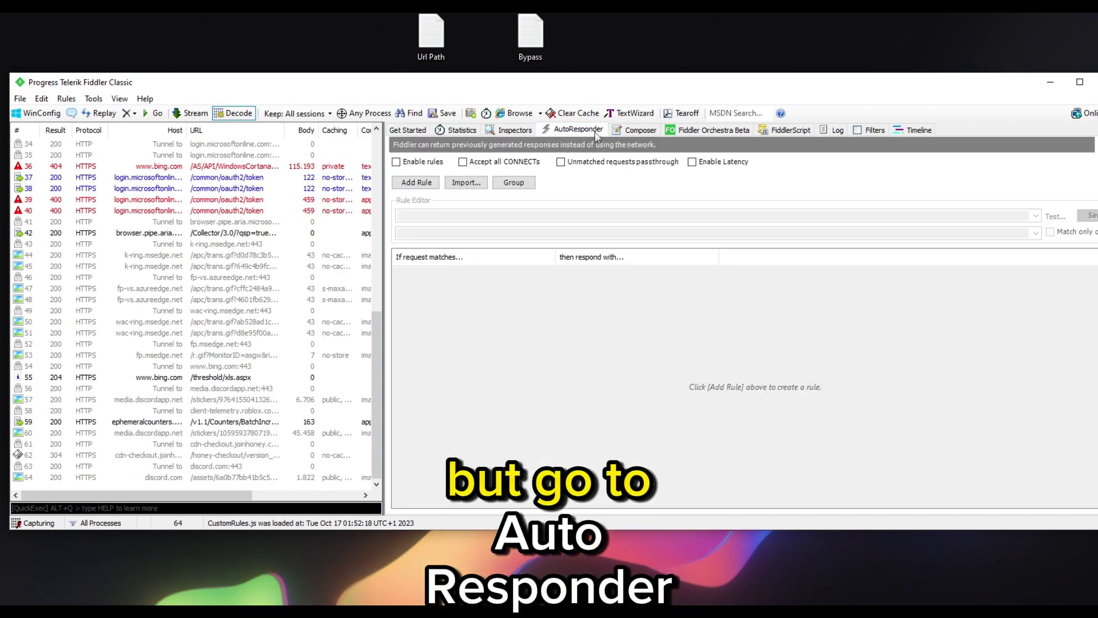
click(396, 162)
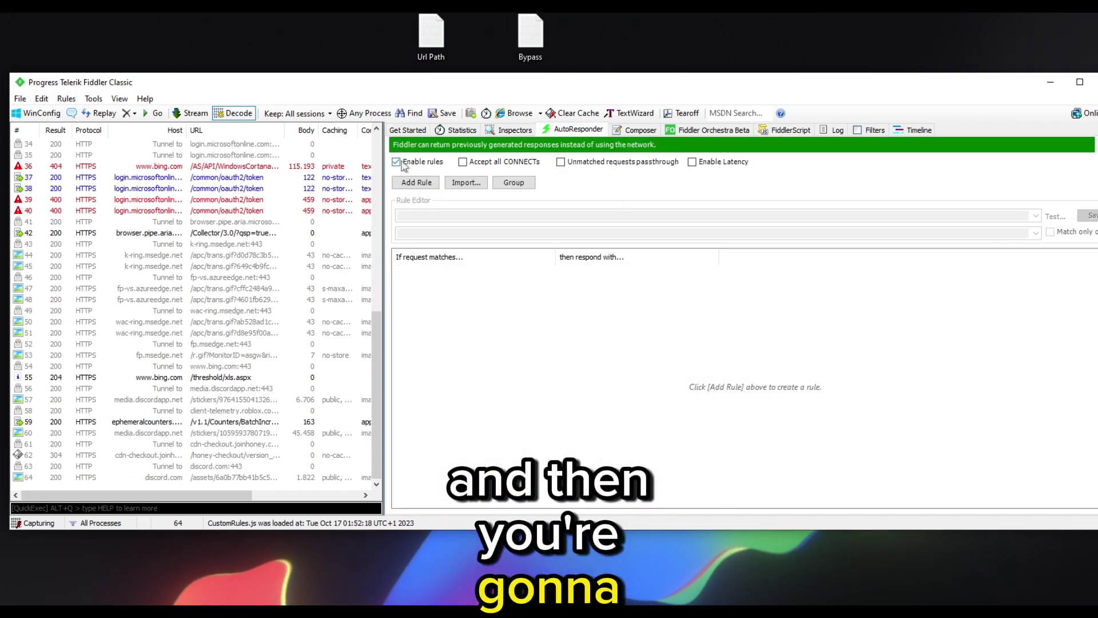
click(561, 162)
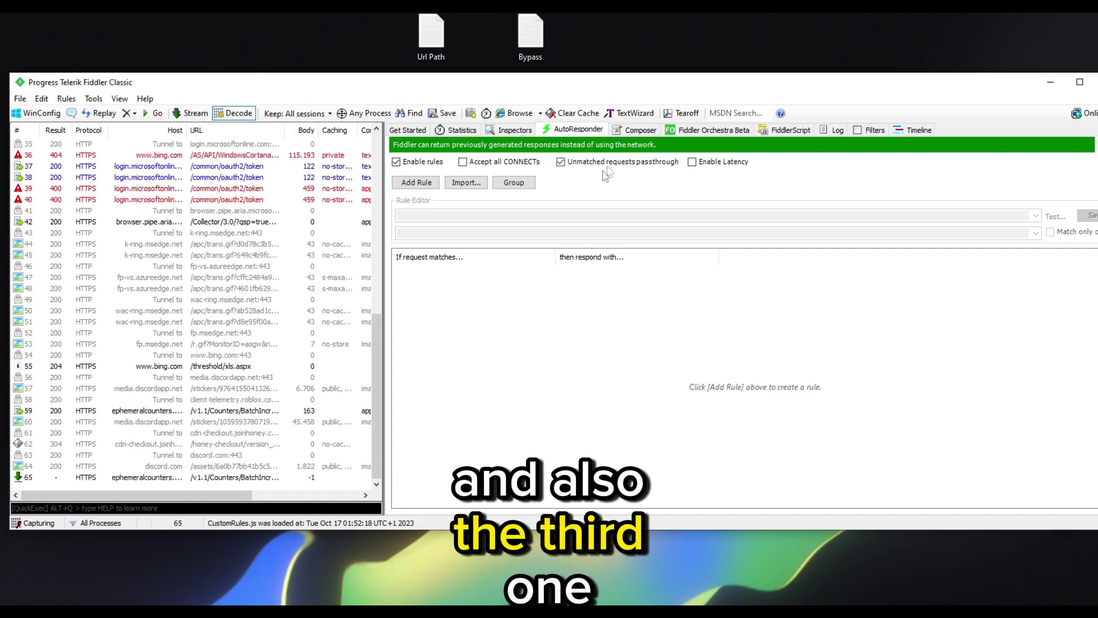
click(417, 183)
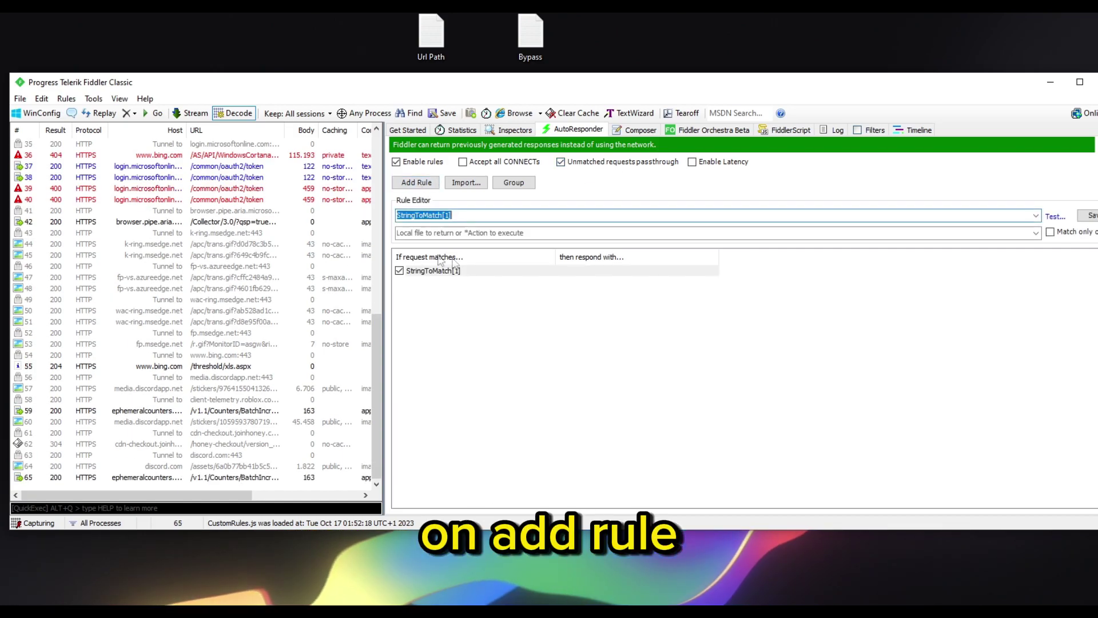
click(465, 214)
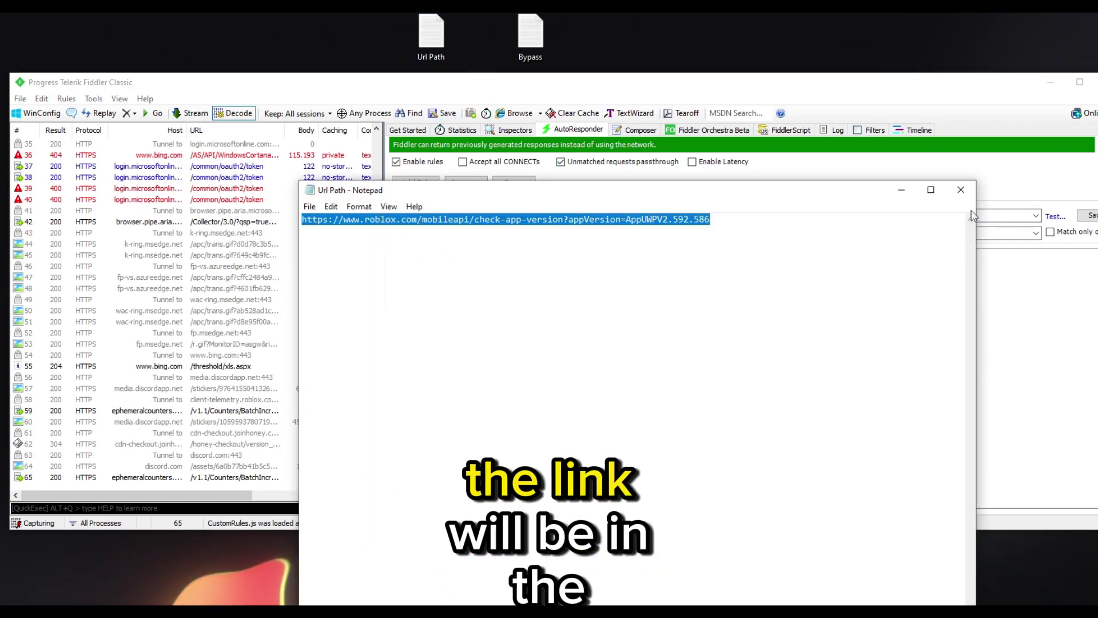
key(ctrl+c)
click(961, 189)
key(ctrl+a)
key(ctrl+v)
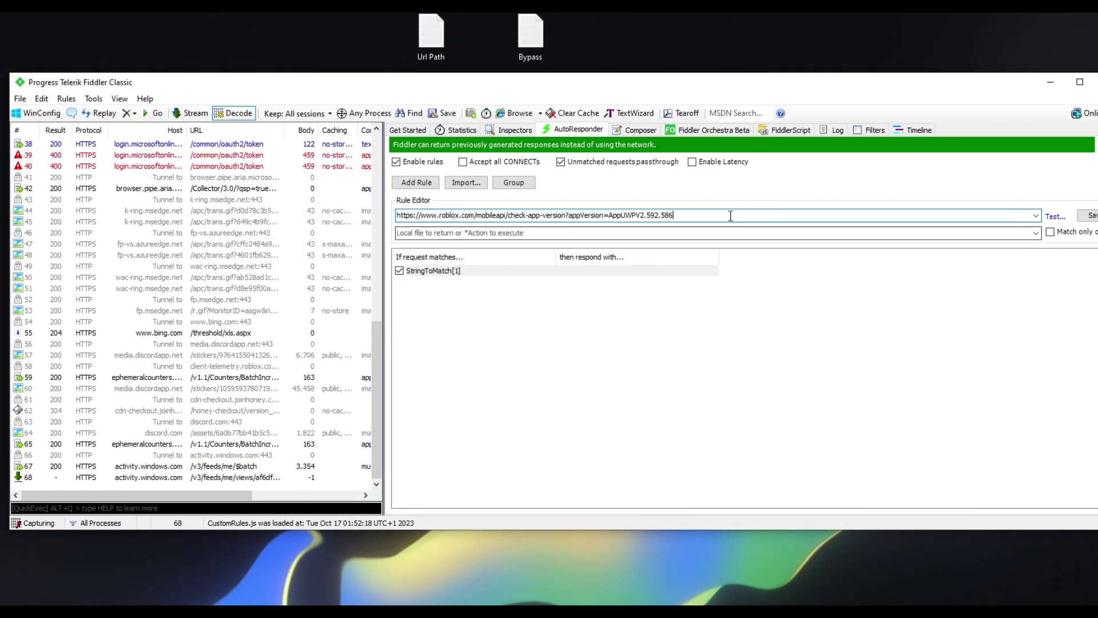
key(ctrl+a)
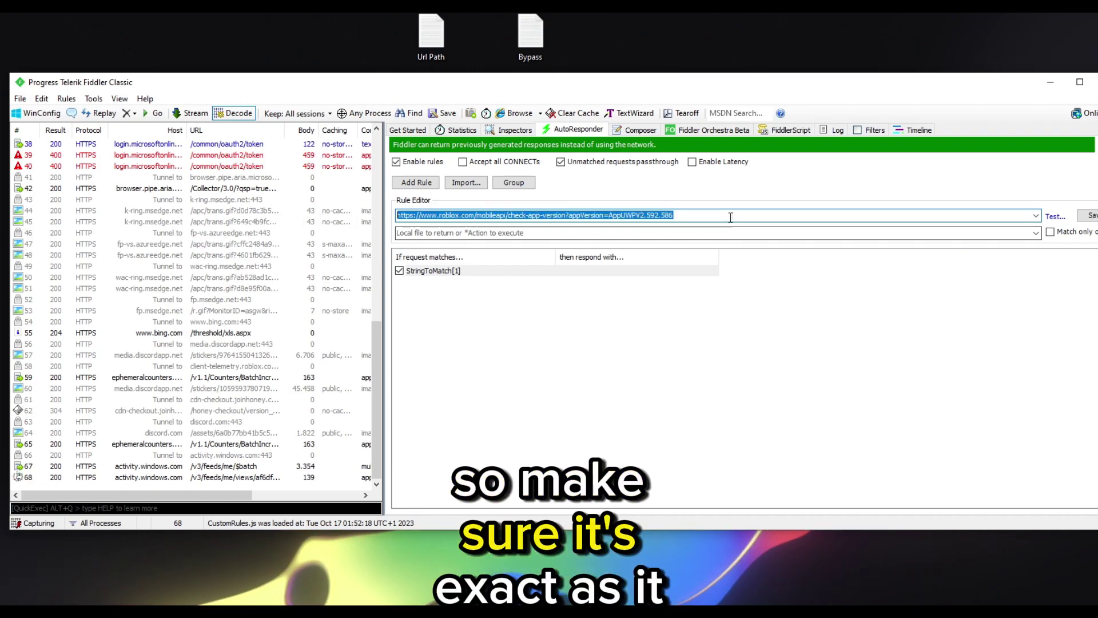
click(697, 216)
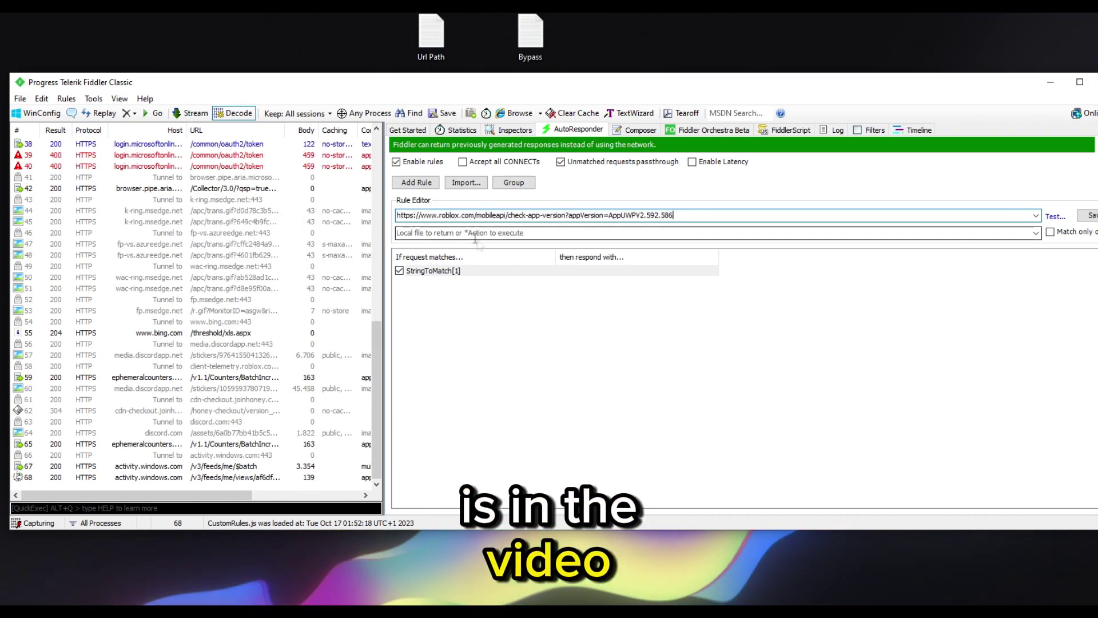
- Open the Bypass text file from the desktop to read its JSON data, and close it
double_click(540, 37)
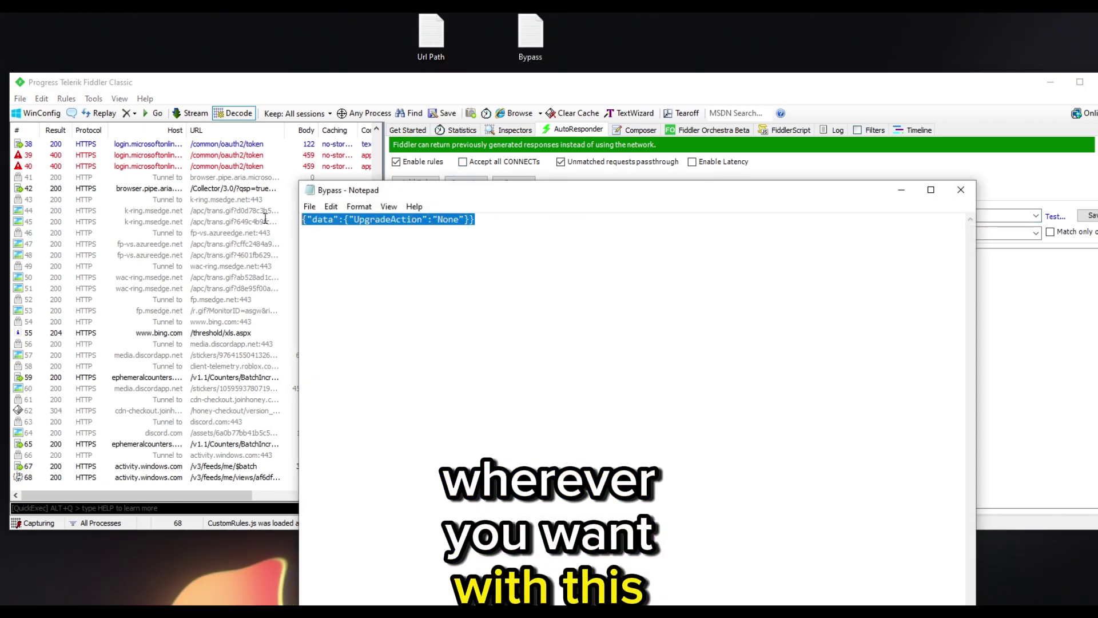
click(562, 237)
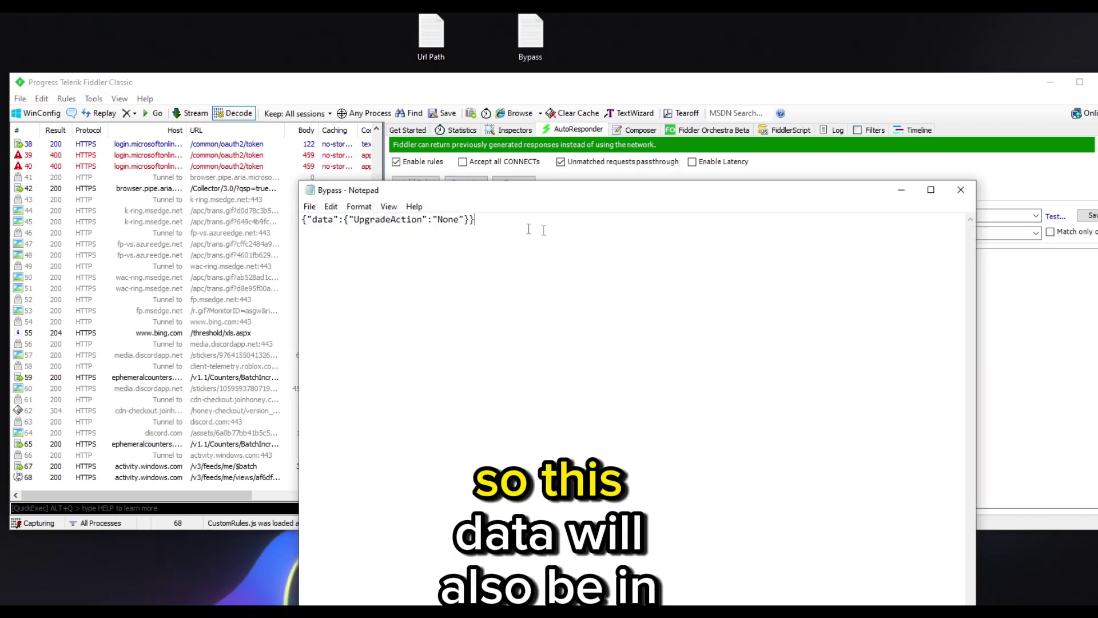
click(961, 190)
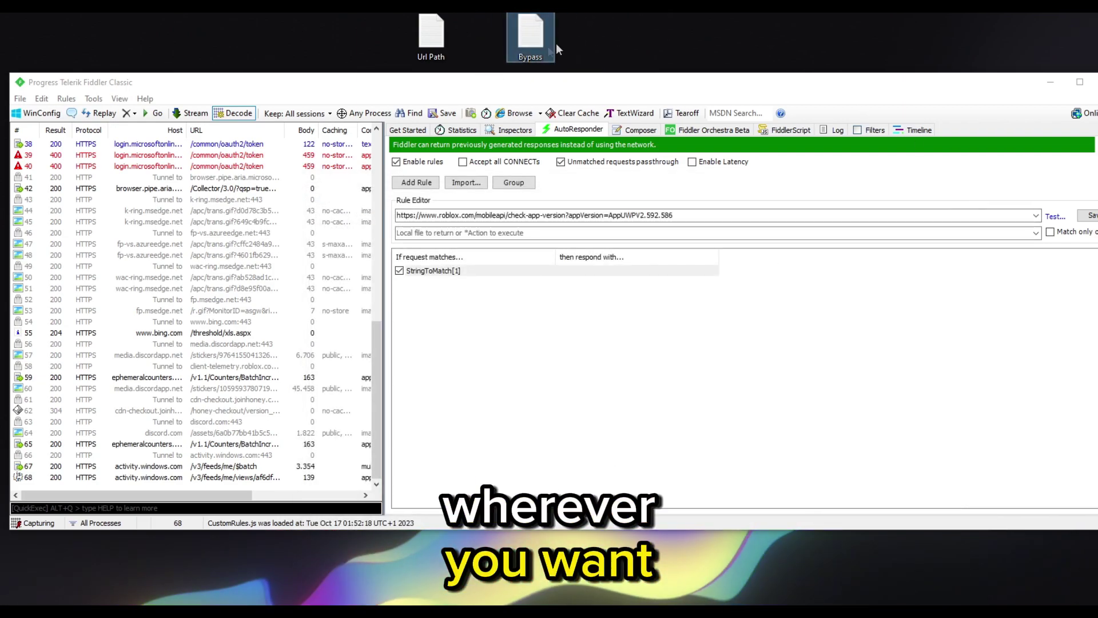
- Set the rule to respond with the Bypass.txt file on the desktop and save it
click(494, 229)
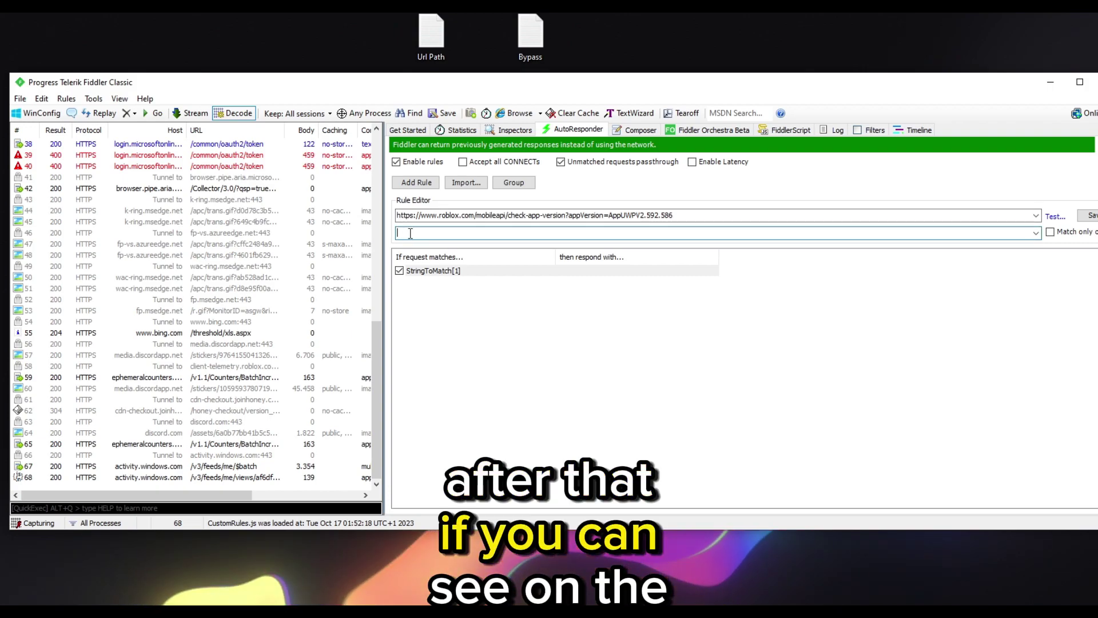
click(1036, 232)
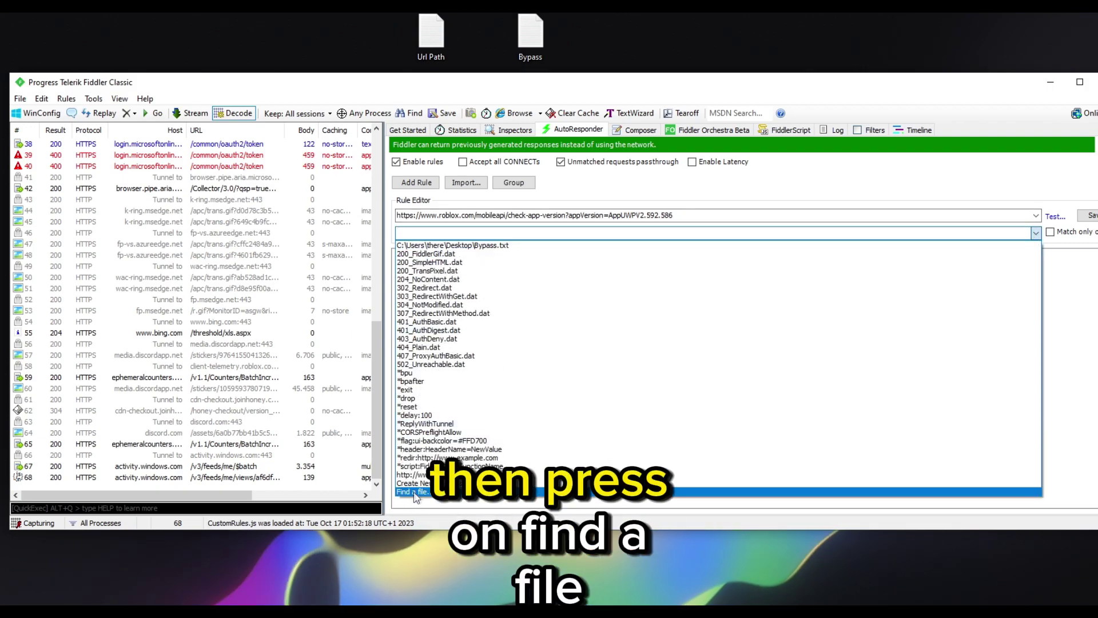
click(417, 493)
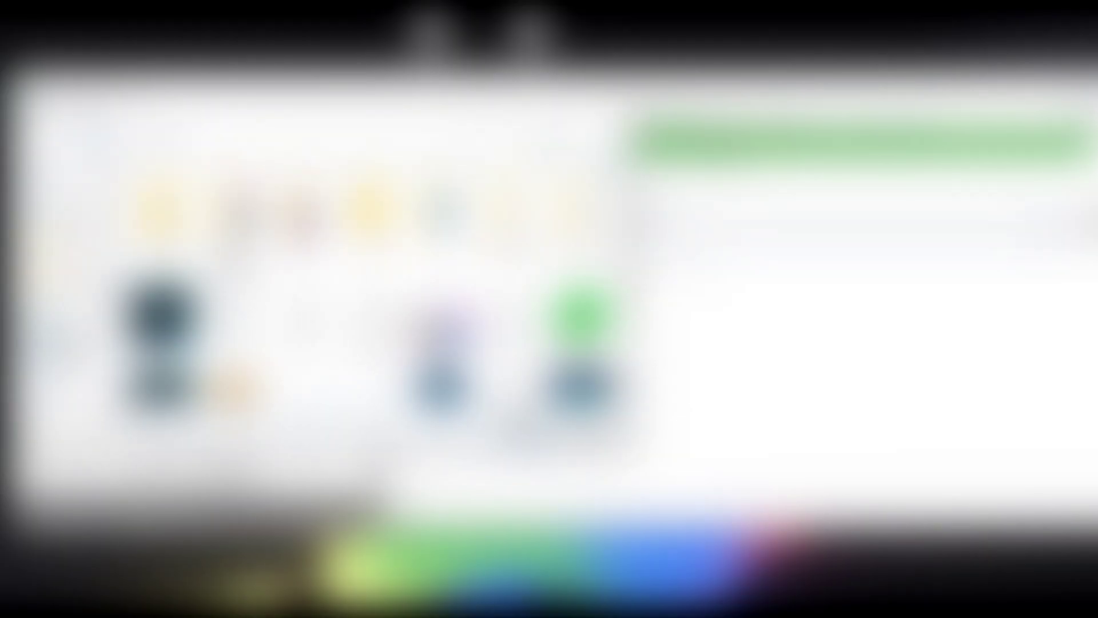
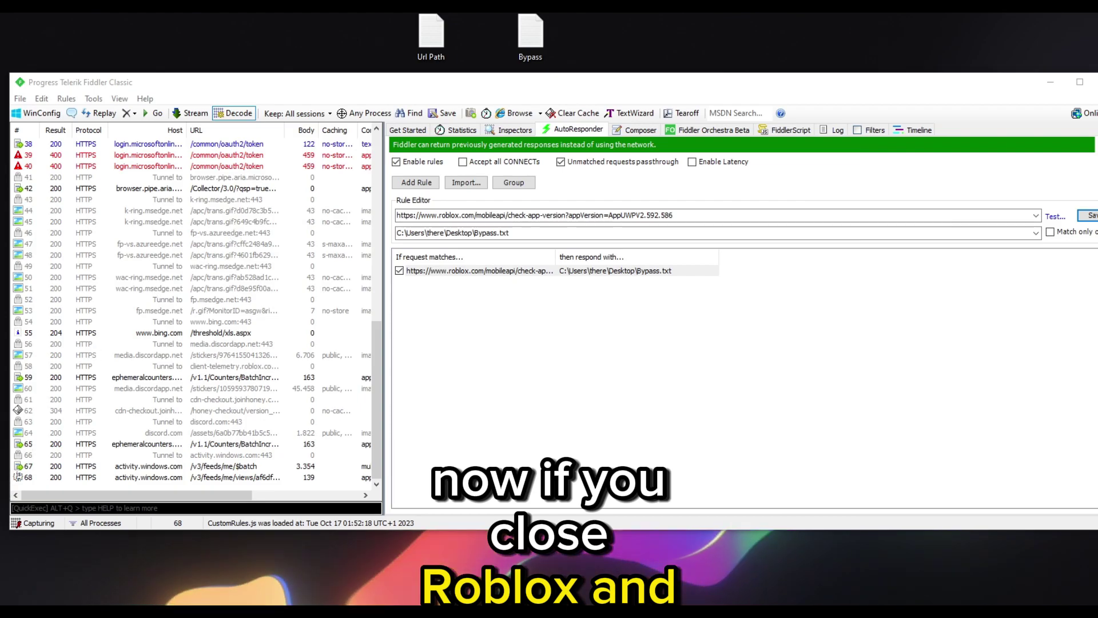
- Relaunch Roblox by searching for "ro" and start the Blade Ball game
key(super+s)
text(ro)
click(129, 276)
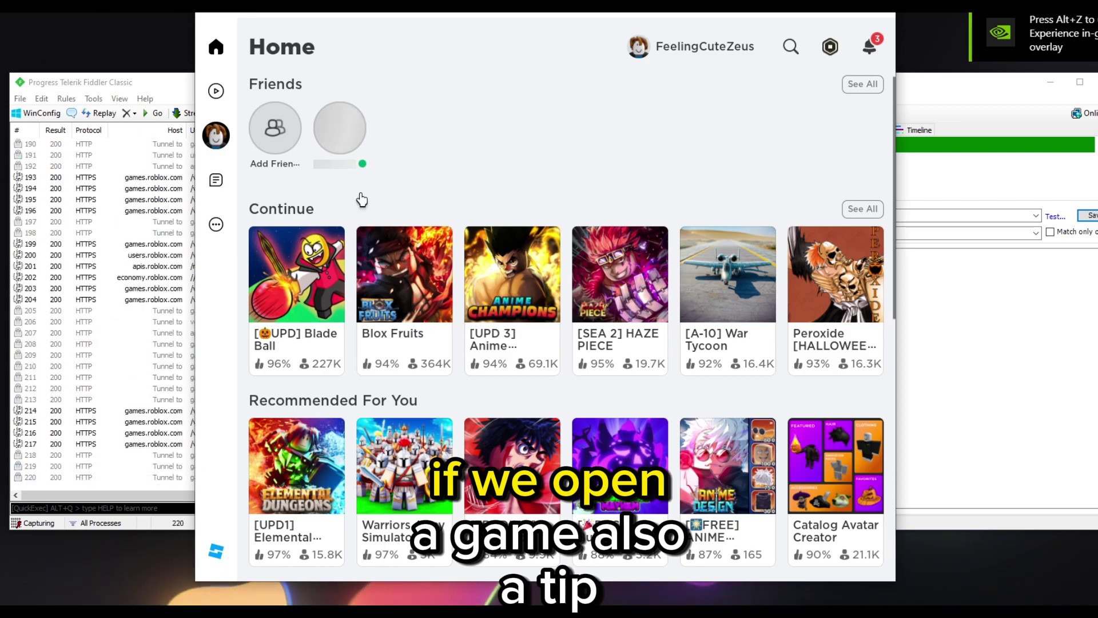
click(424, 375)
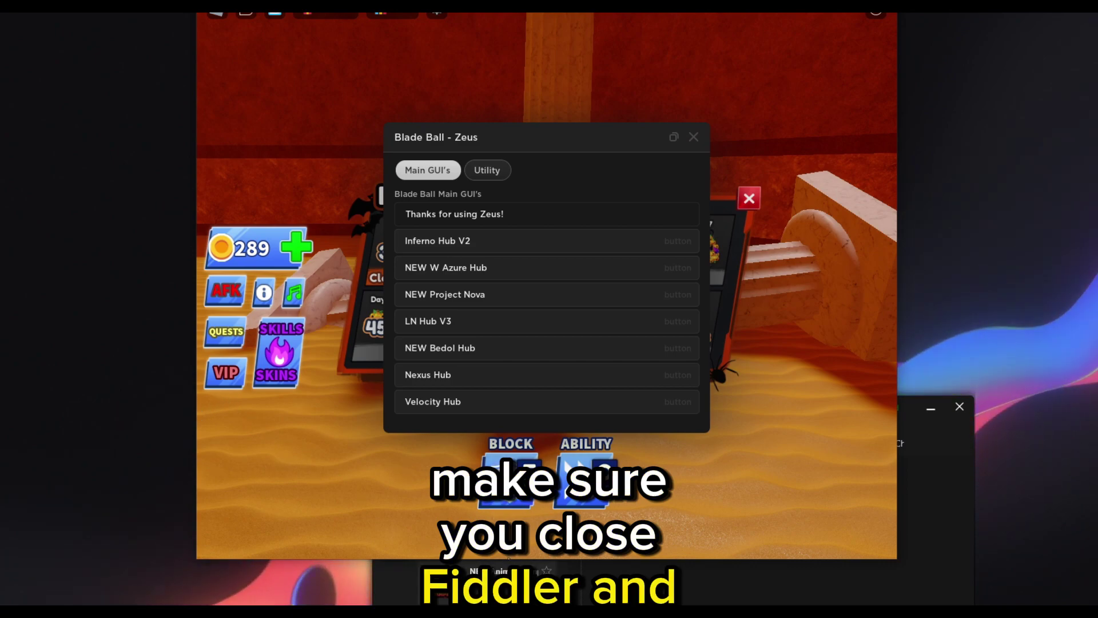
- Switch to the Zeus window, bringing it in front of the running game
click(909, 456)
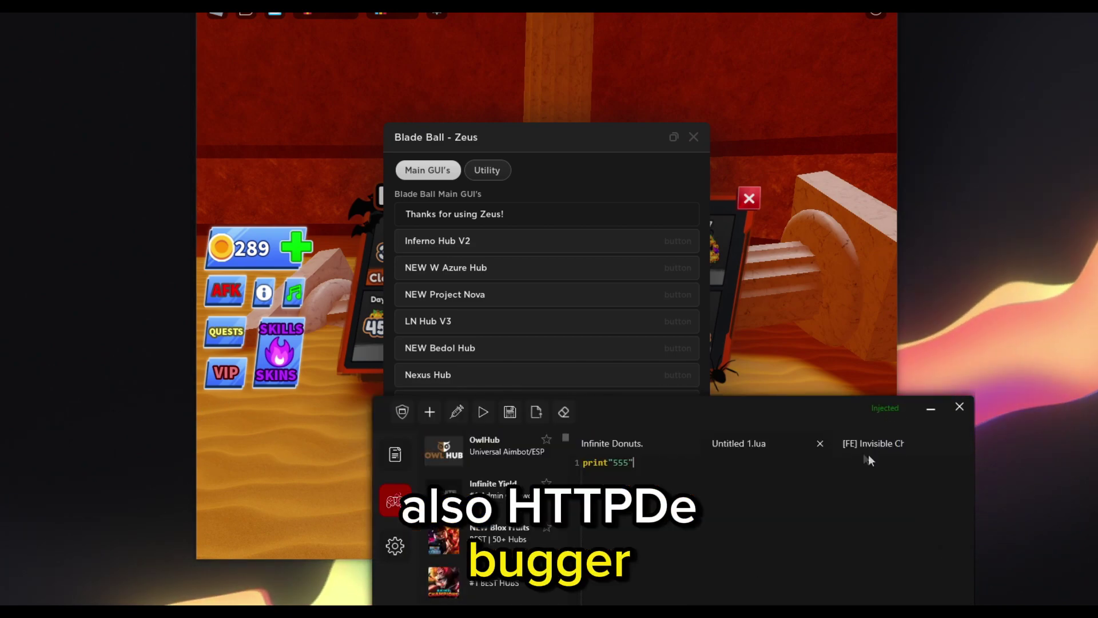
- Move the Zeus window aside, inject Zeus into the running Roblox game and dismiss the injection result
drag(790, 418, 940, 239)
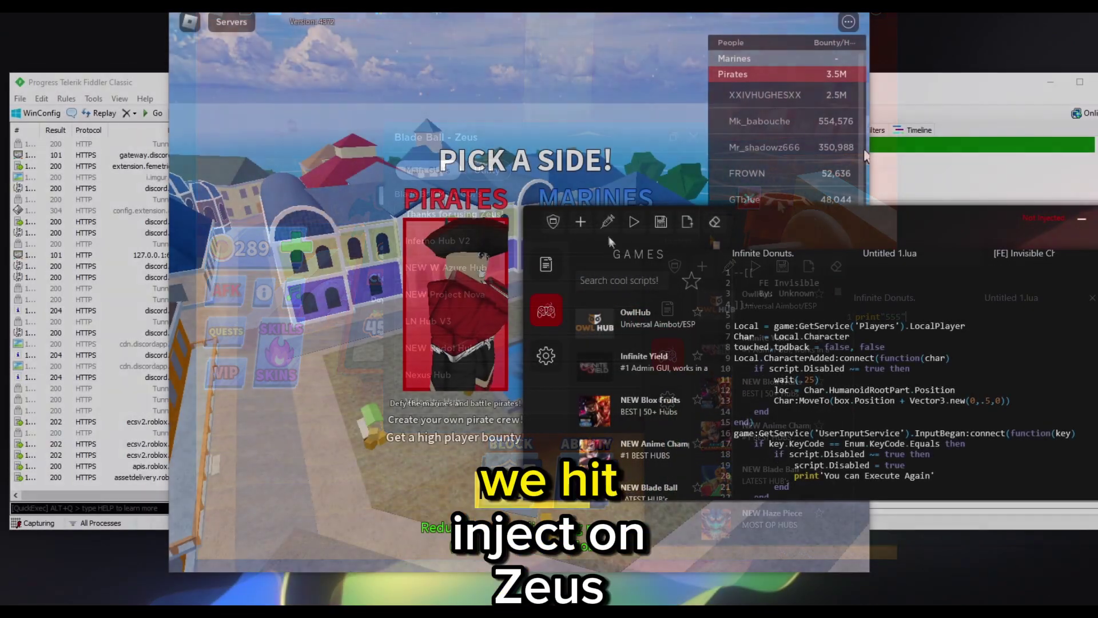
click(606, 223)
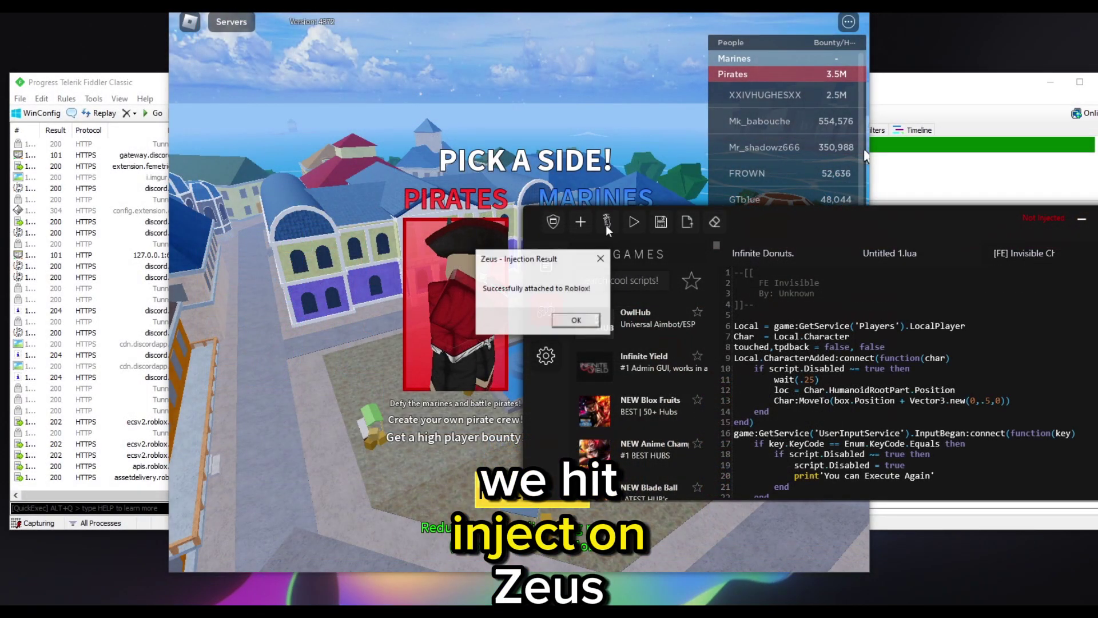
click(583, 324)
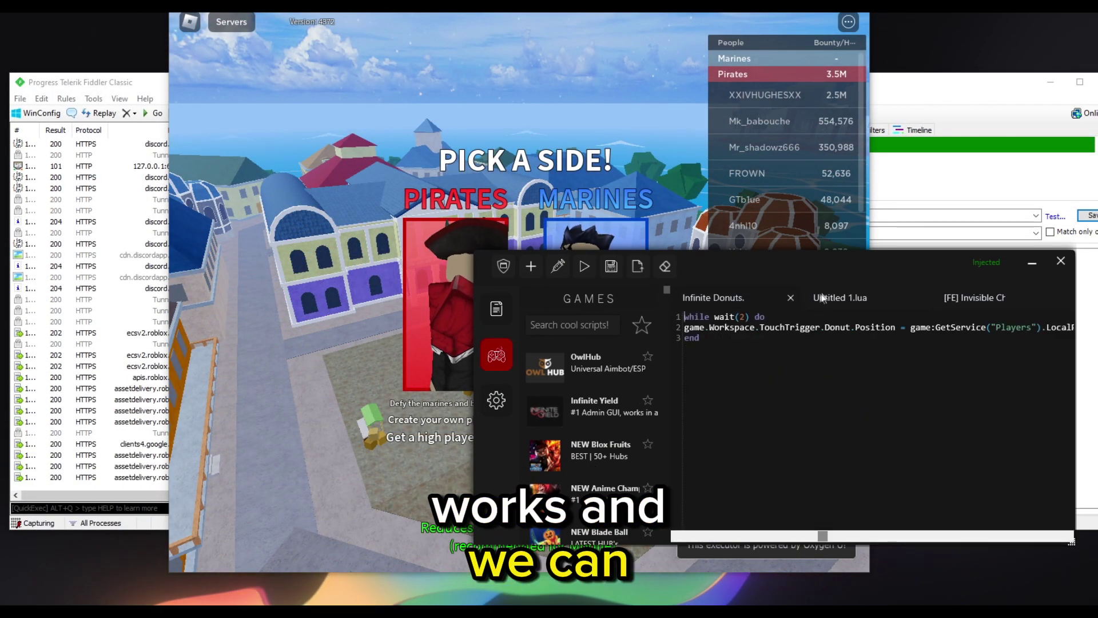
- Replace the contents of the Untitled 1.lua script with print"555"
click(822, 299)
key(ctrl+a)
text(pr)
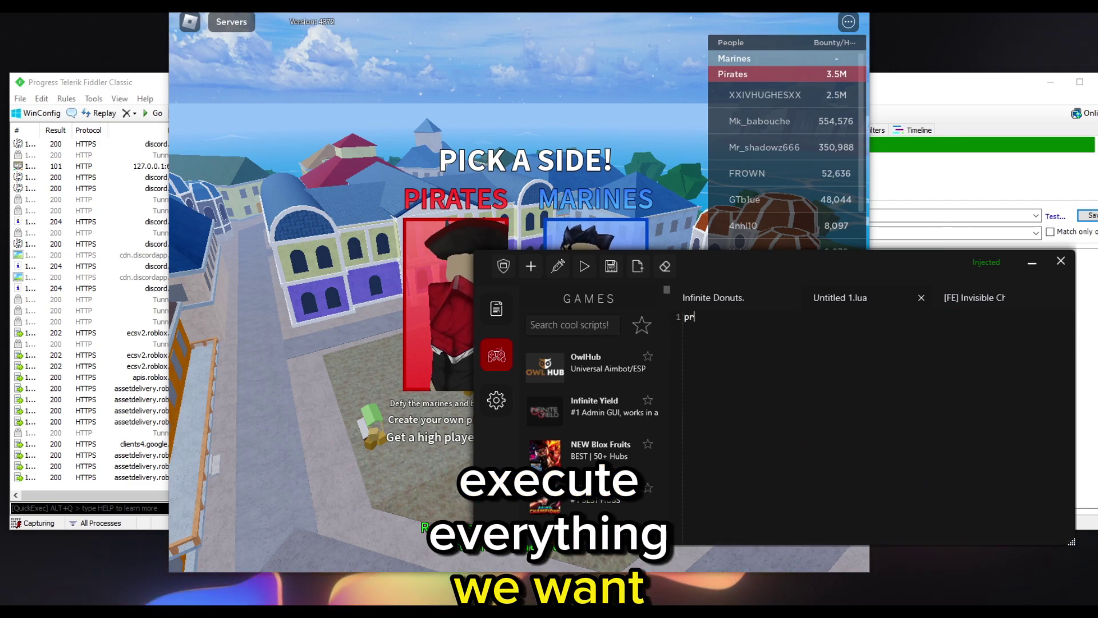
text(int"555)
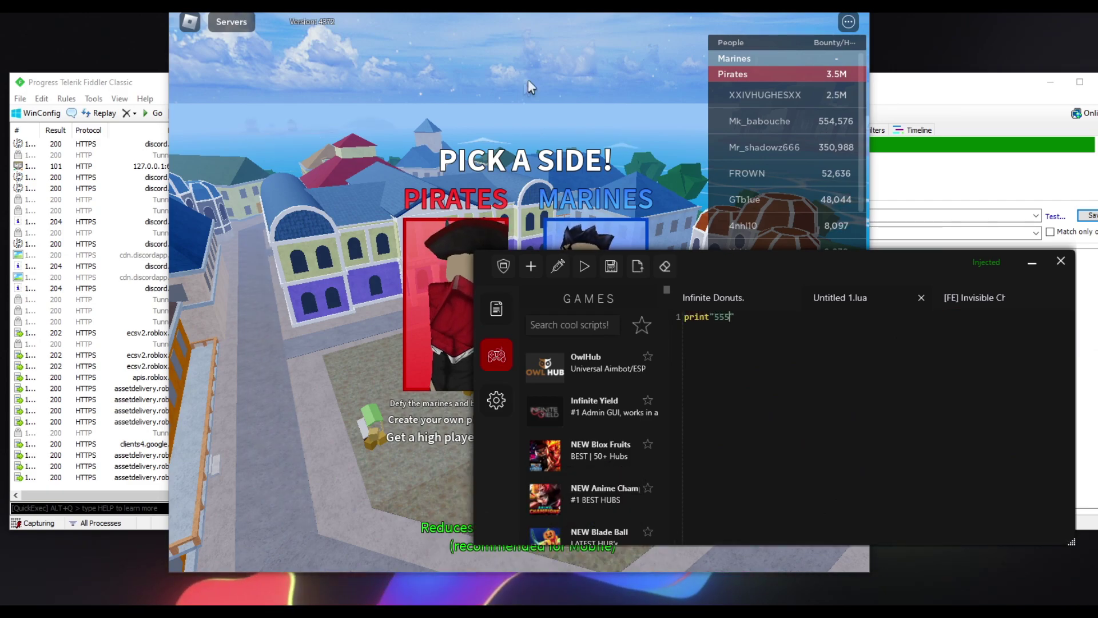
- Open Roblox's Developer Console and execute the print script from Zeus several times in a row
click(537, 87)
key(F9)
click(875, 286)
triple_click(584, 269)
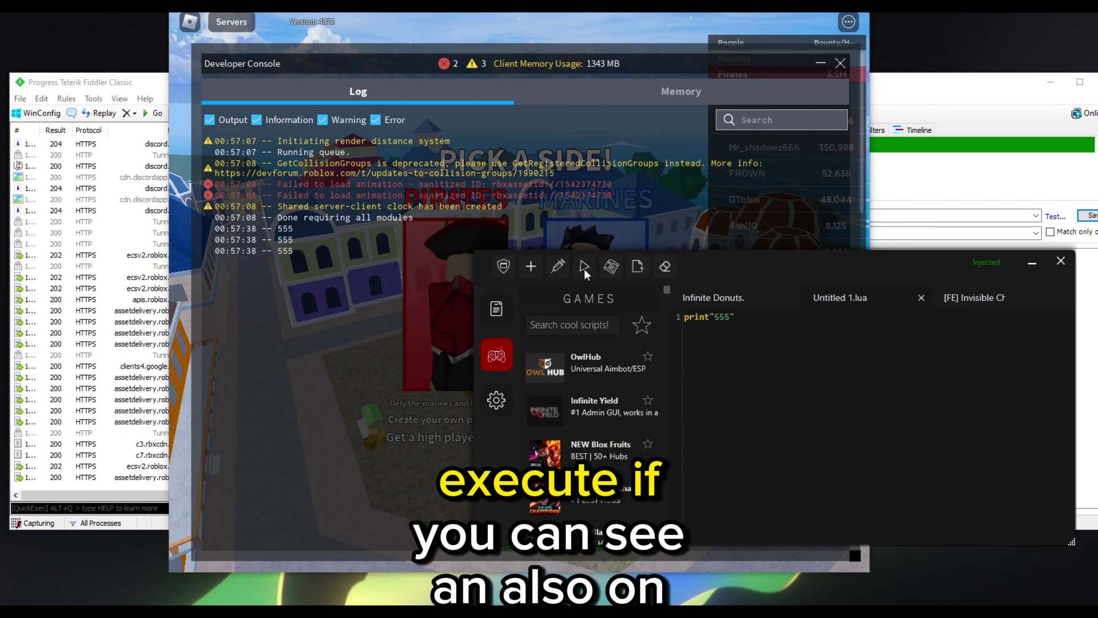
click(585, 268)
- Run the NEW Blox Fruits script from Zeus's games list, minimise Zeus and close the Developer Console
scroll(592, 449, down, 1)
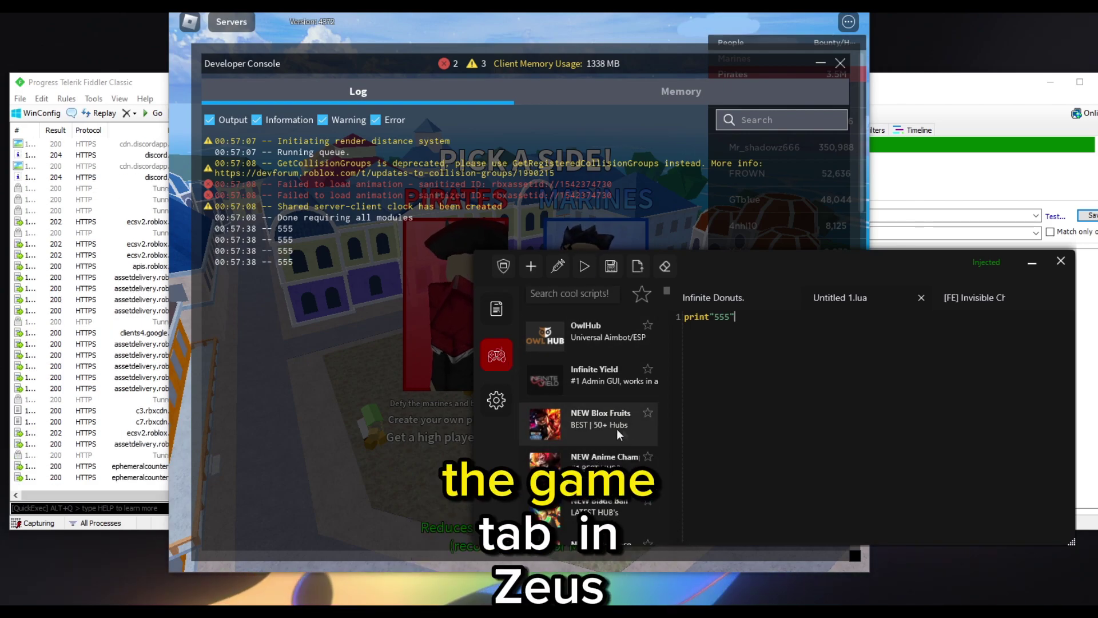
click(588, 421)
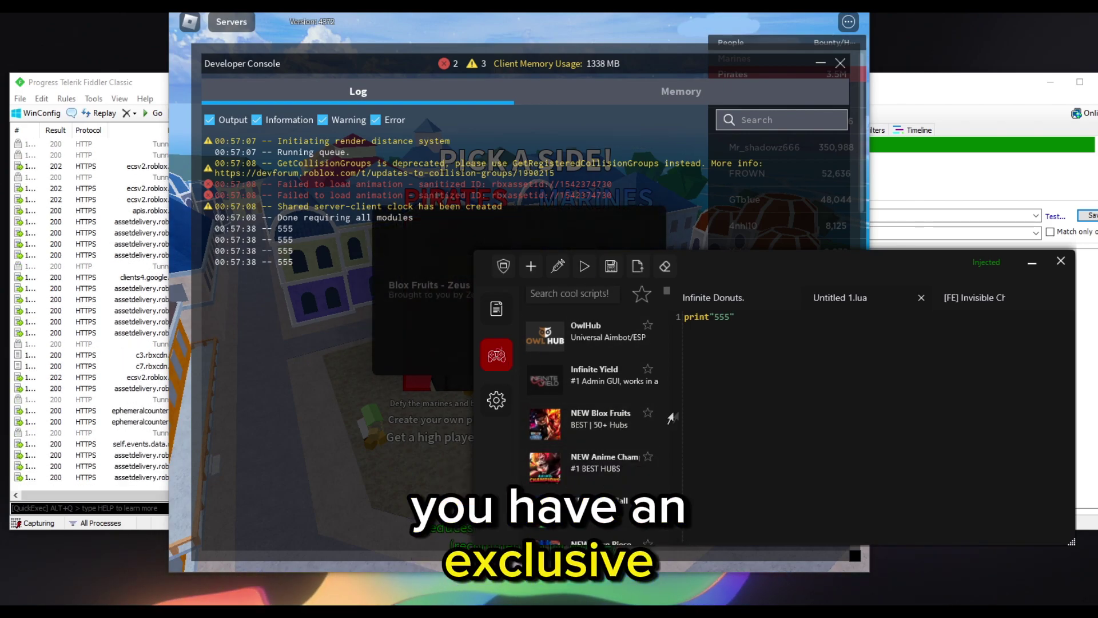
click(1032, 262)
click(840, 63)
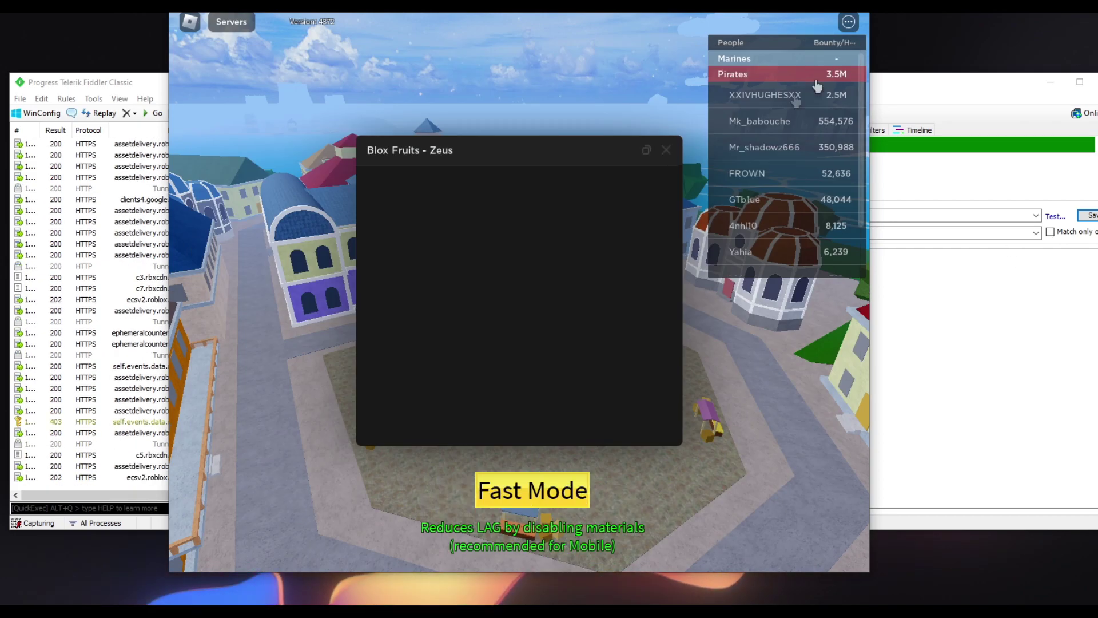
- Restore Zeus, look through the other game scripts in its list, and minimise it again
click(549, 610)
scroll(594, 458, down, 3)
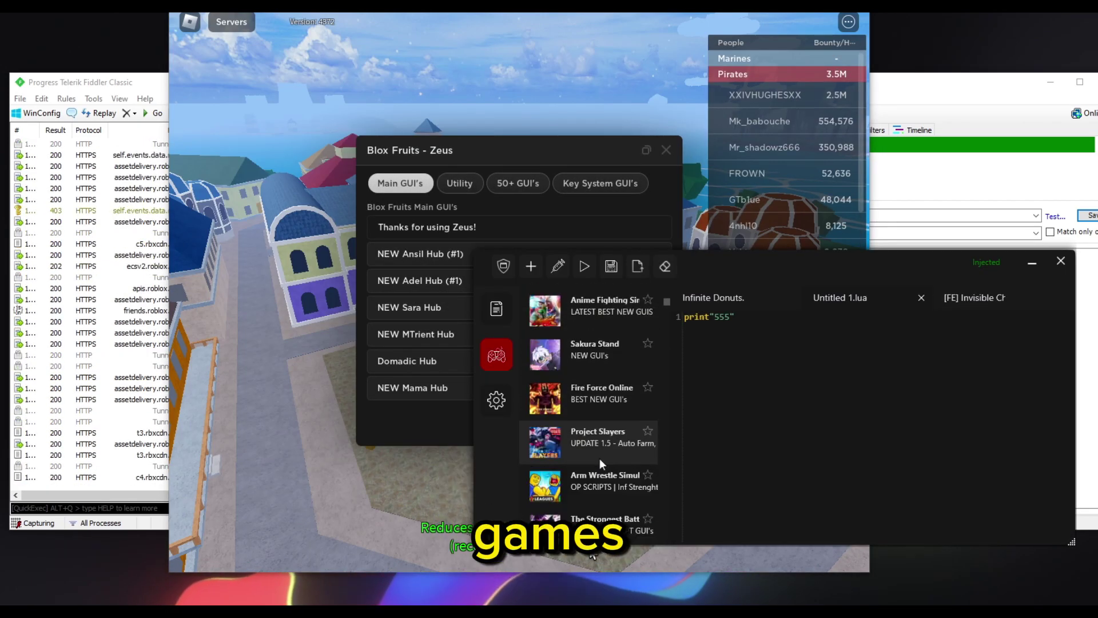
scroll(600, 458, down, 1)
drag(667, 303, 663, 269)
click(1032, 262)
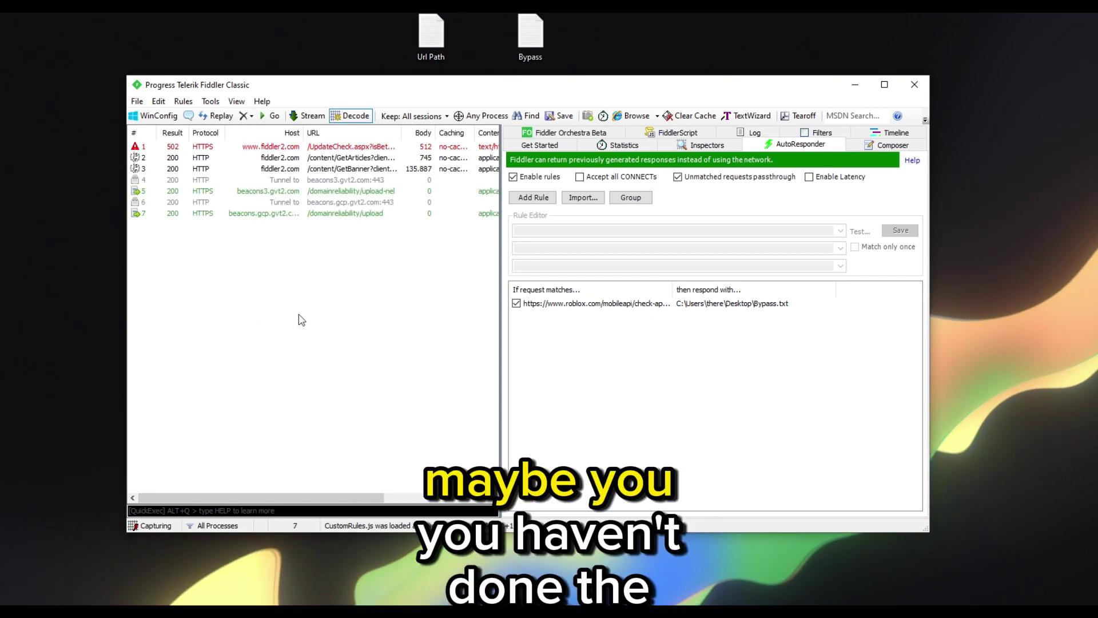
- Switch to Fiddler, open its HTTPS options and turn off HTTPS traffic decryption
click(210, 101)
click(236, 117)
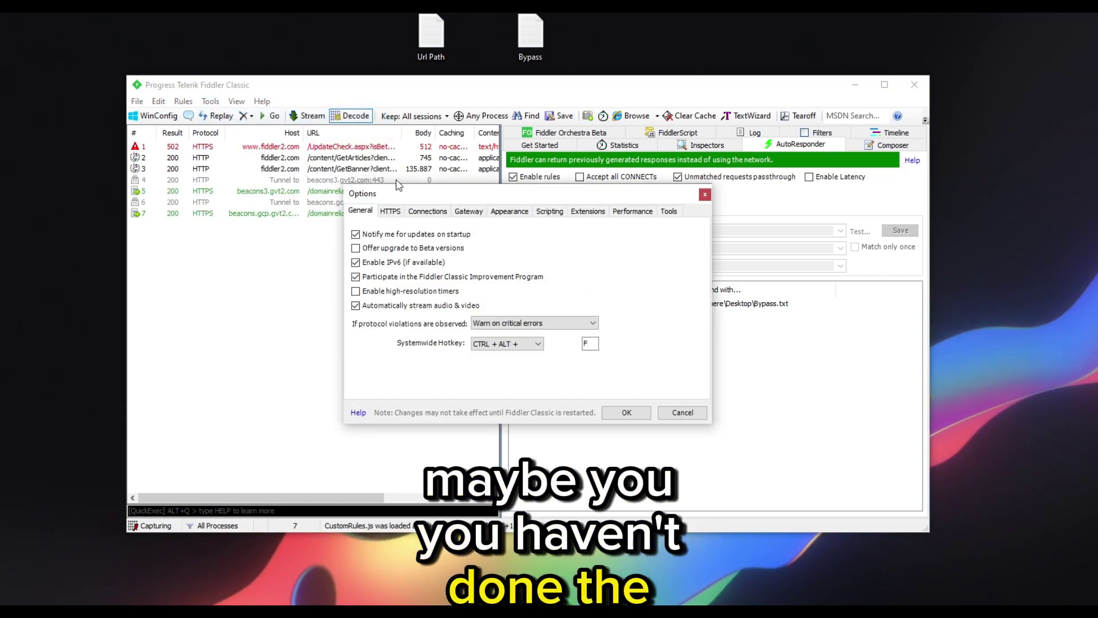
click(390, 210)
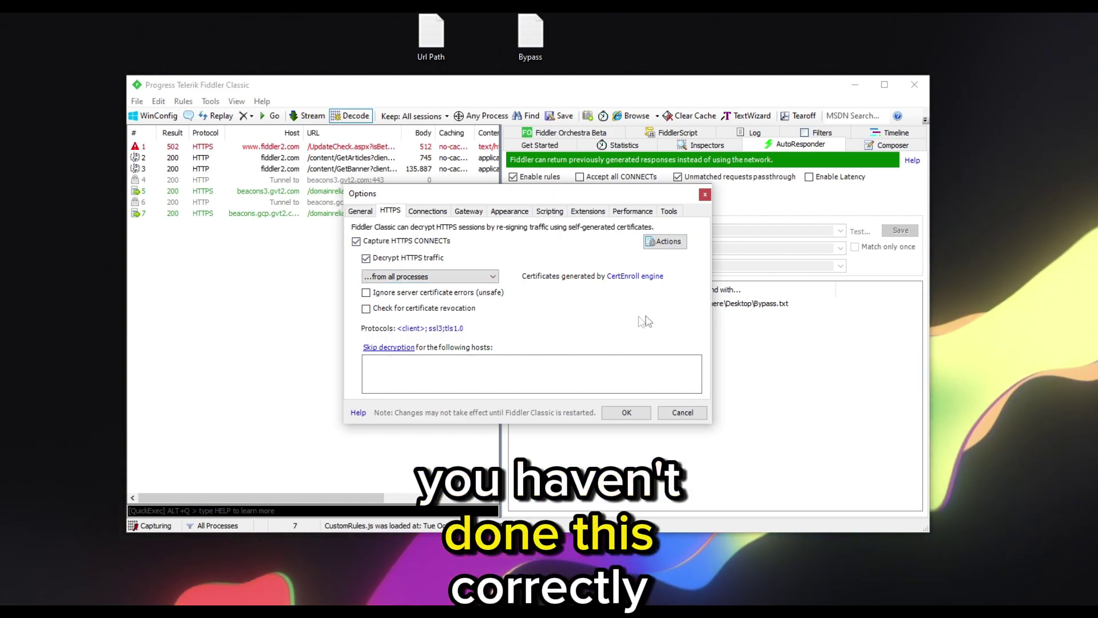
click(390, 258)
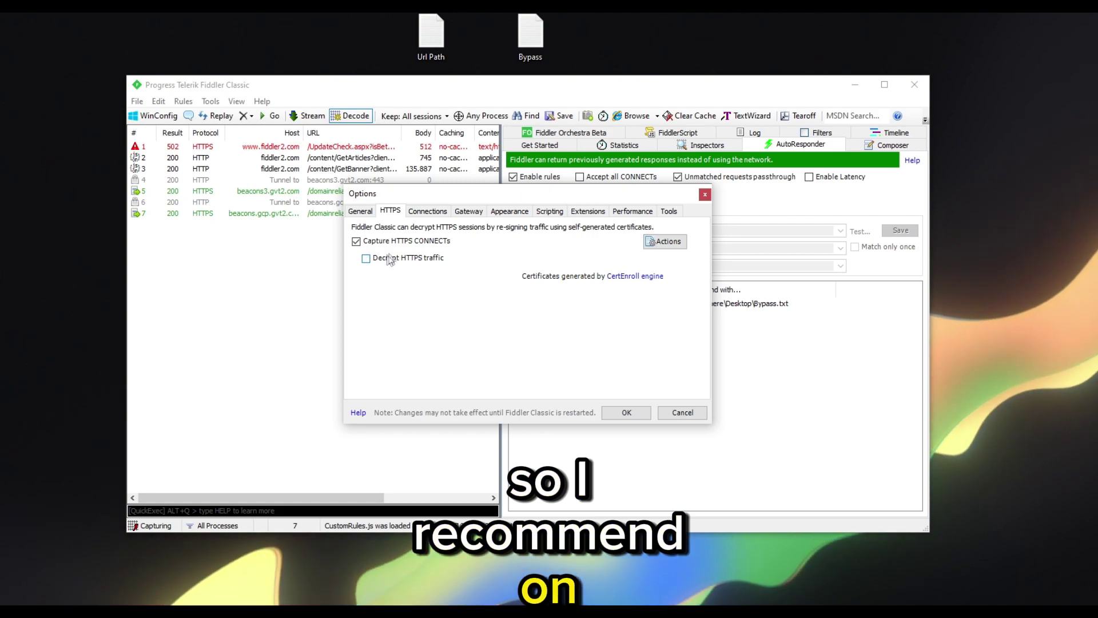
- Reset all Fiddler certificates, approving deletion of the old root certificate and installation of the new one
click(669, 242)
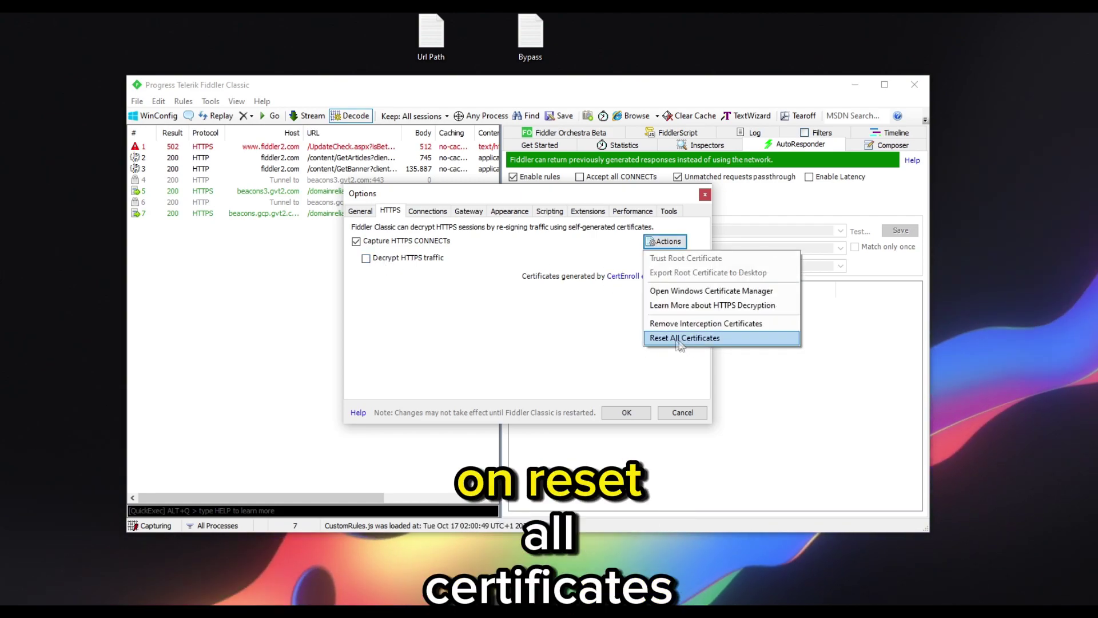
click(700, 338)
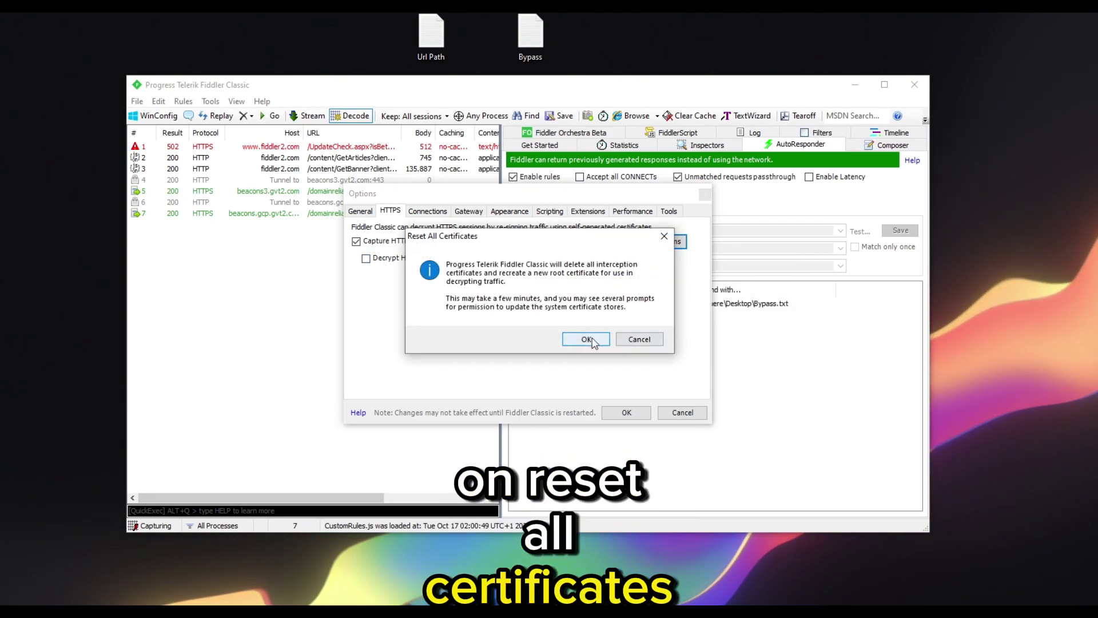
click(588, 341)
click(583, 338)
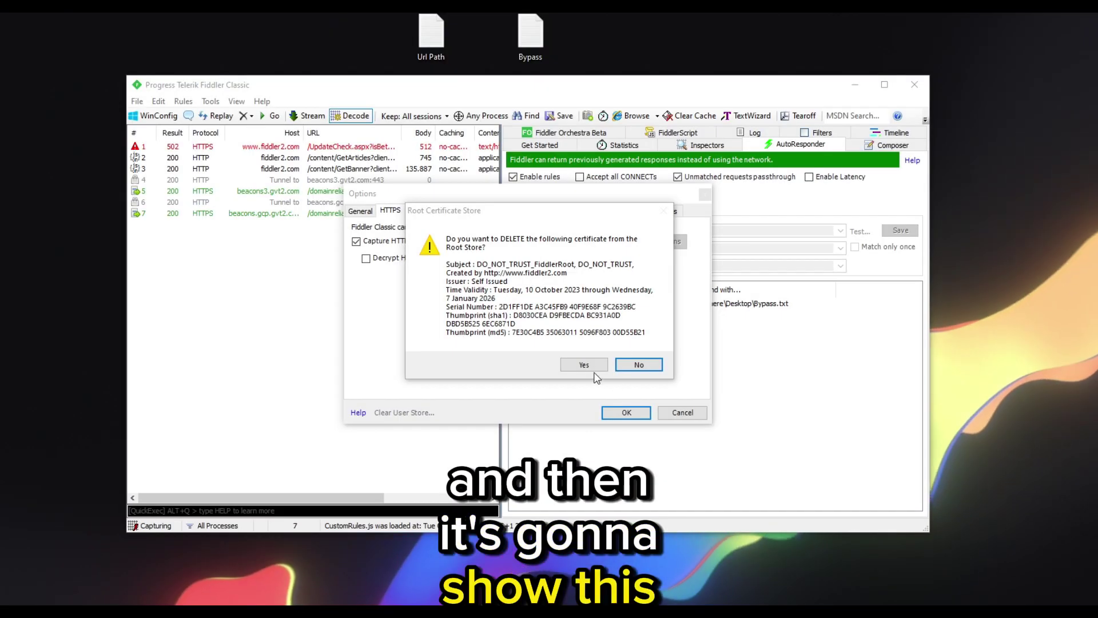
click(586, 365)
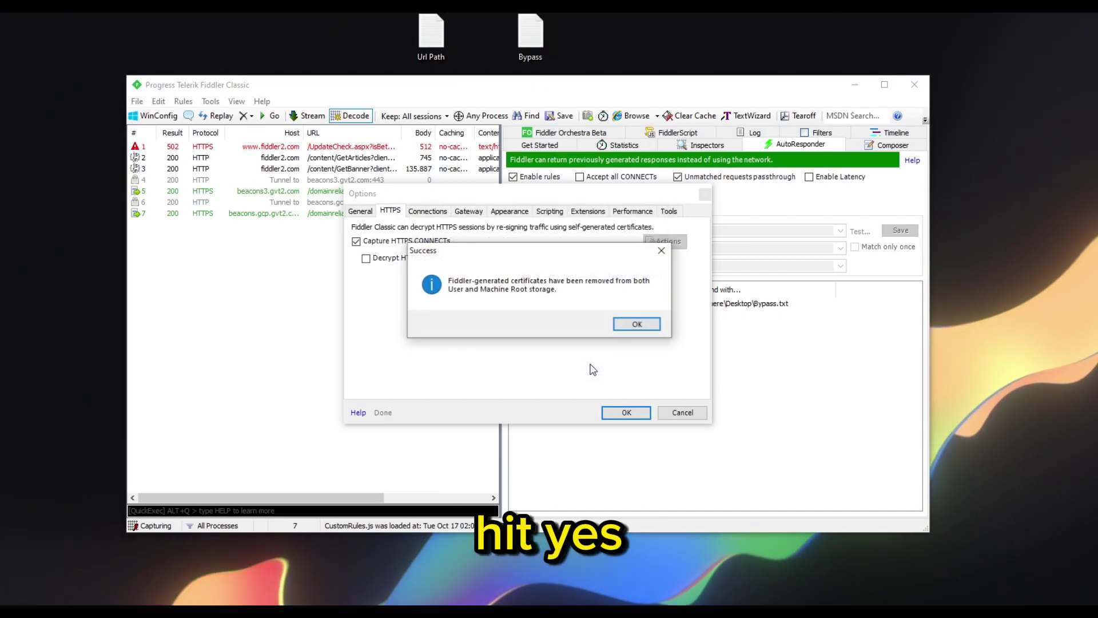
click(639, 324)
click(601, 323)
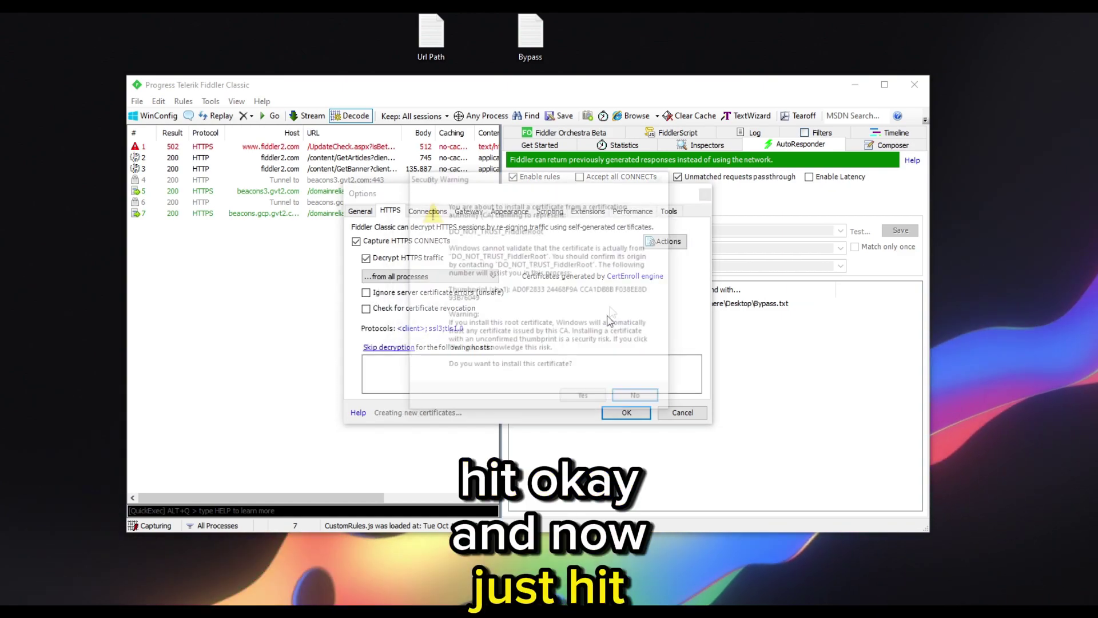
click(606, 409)
click(578, 339)
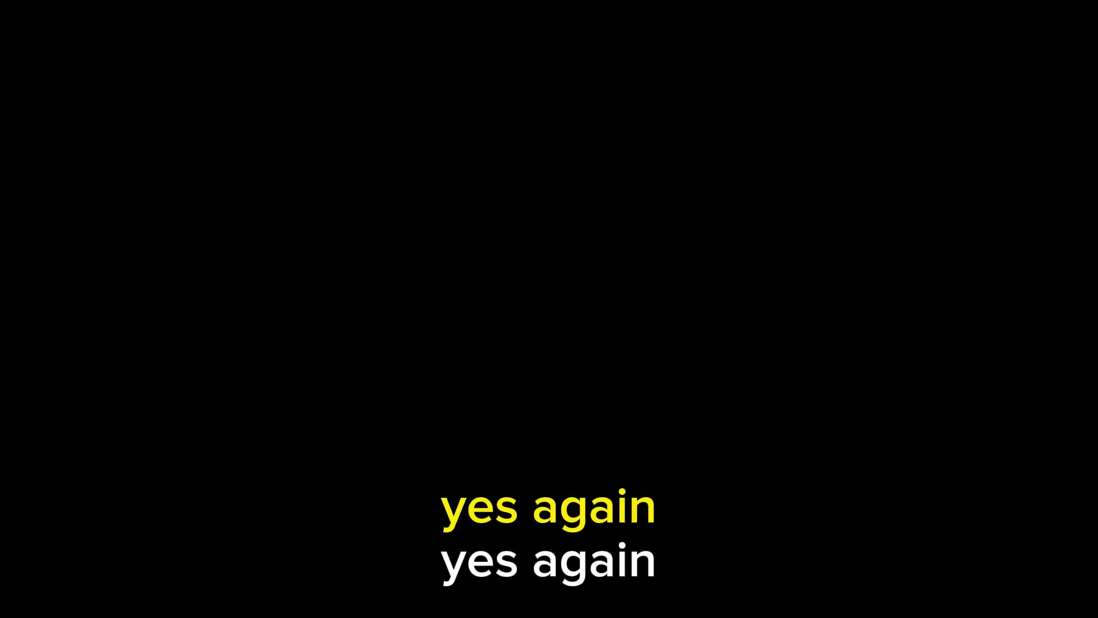
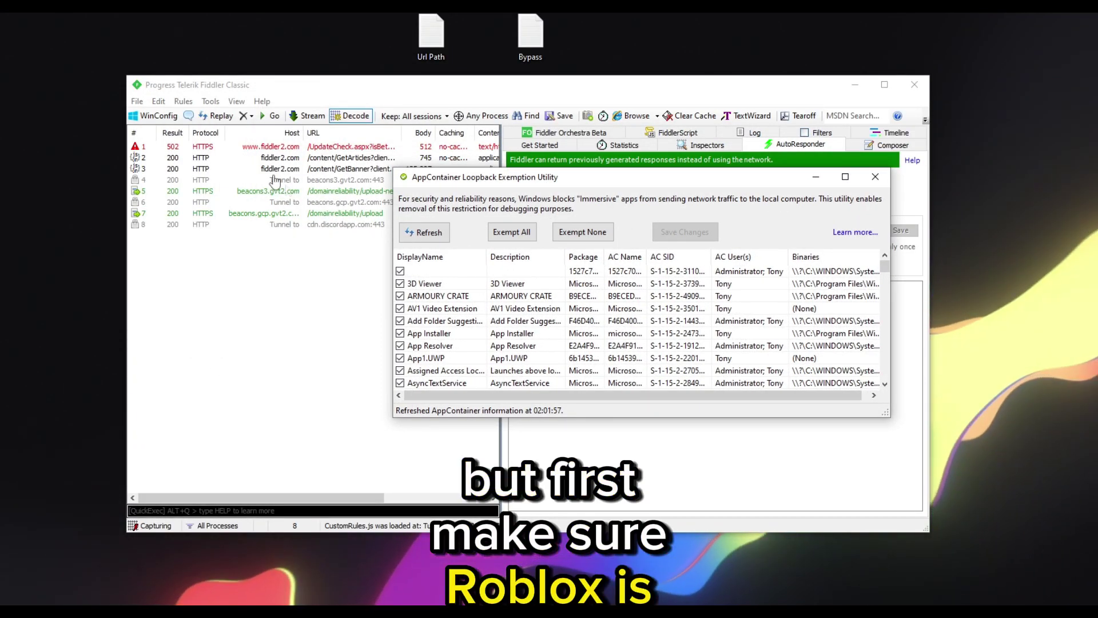
- Refresh the app list in the AppContainer Loopback Exemption Utility, exempt all apps and close the utility
click(424, 232)
click(586, 350)
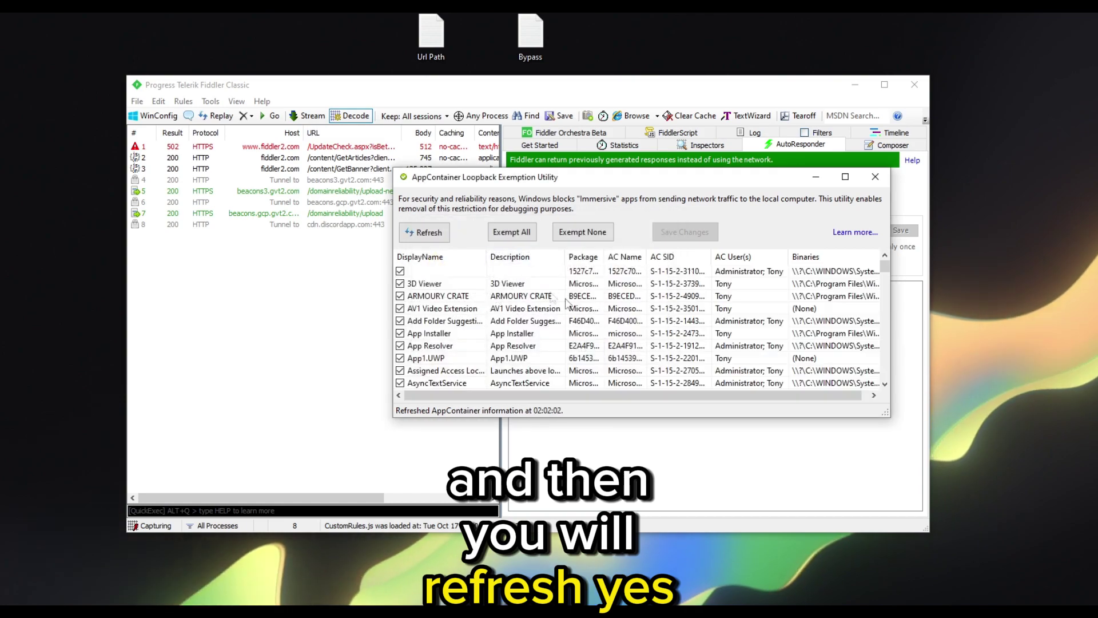
click(509, 234)
click(875, 177)
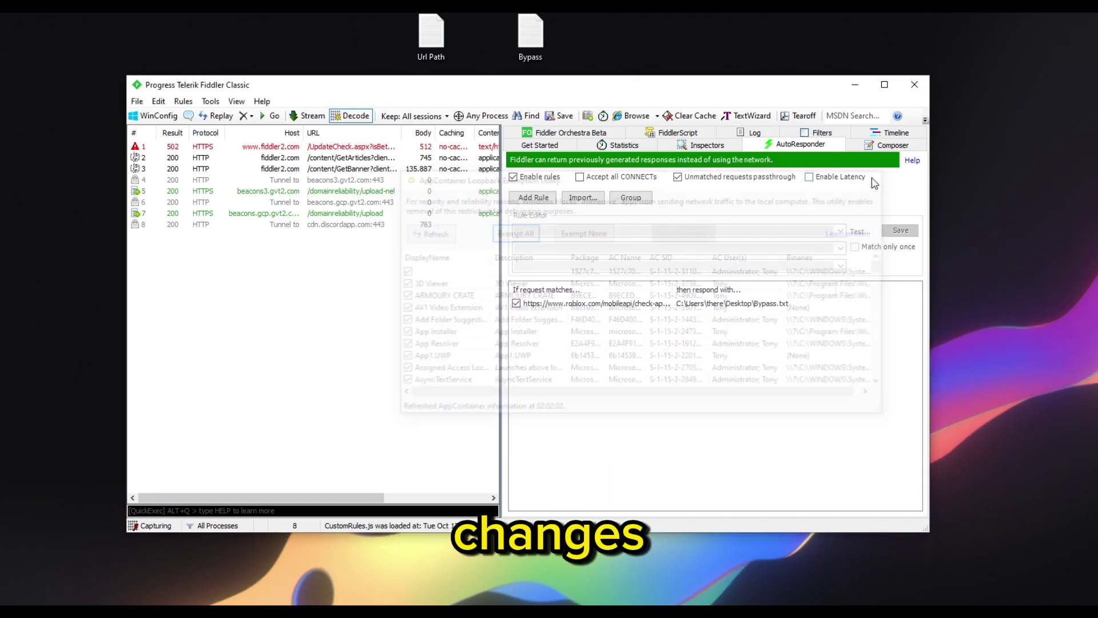
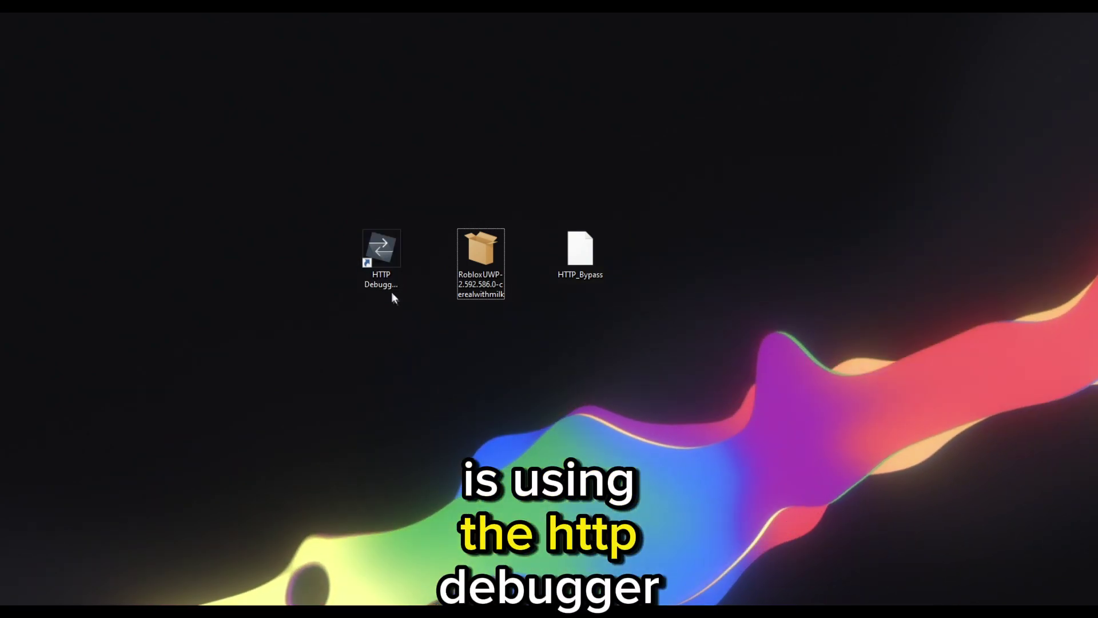
- Move the RobloxUWP-2.592.586.0 package higher on the desktop, open its installer to view the Reinstall option, and close it
click(392, 293)
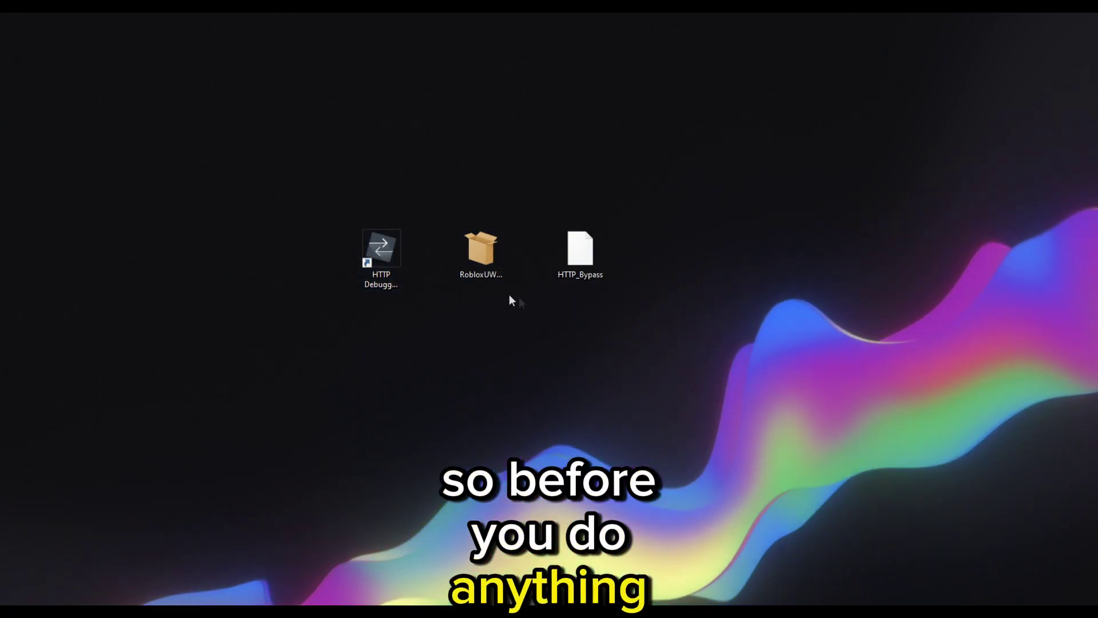
click(482, 252)
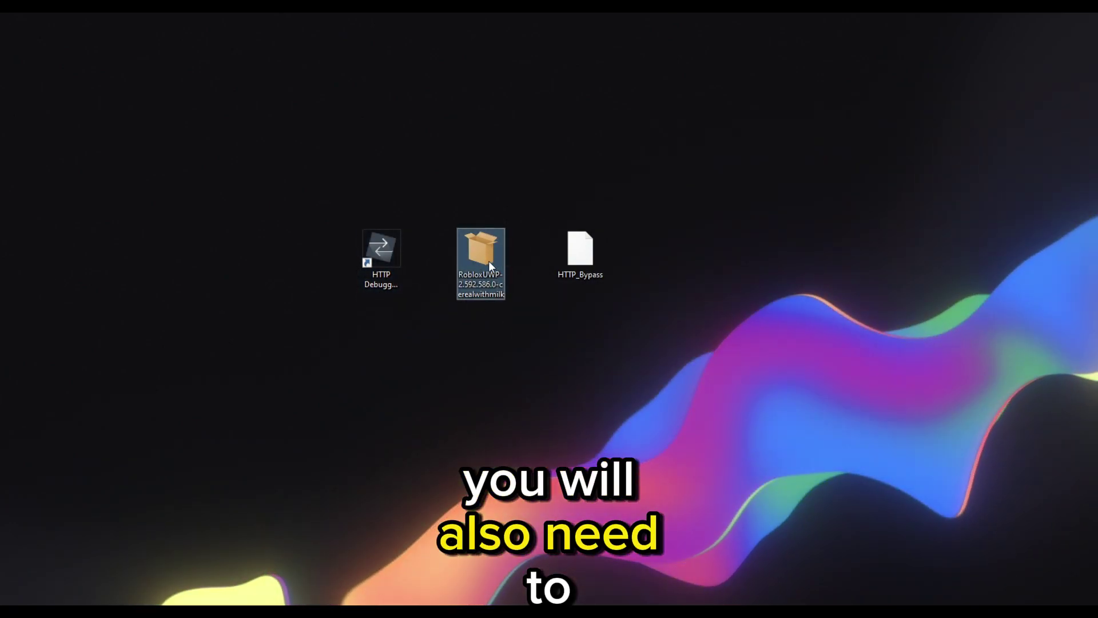
drag(489, 261, 506, 214)
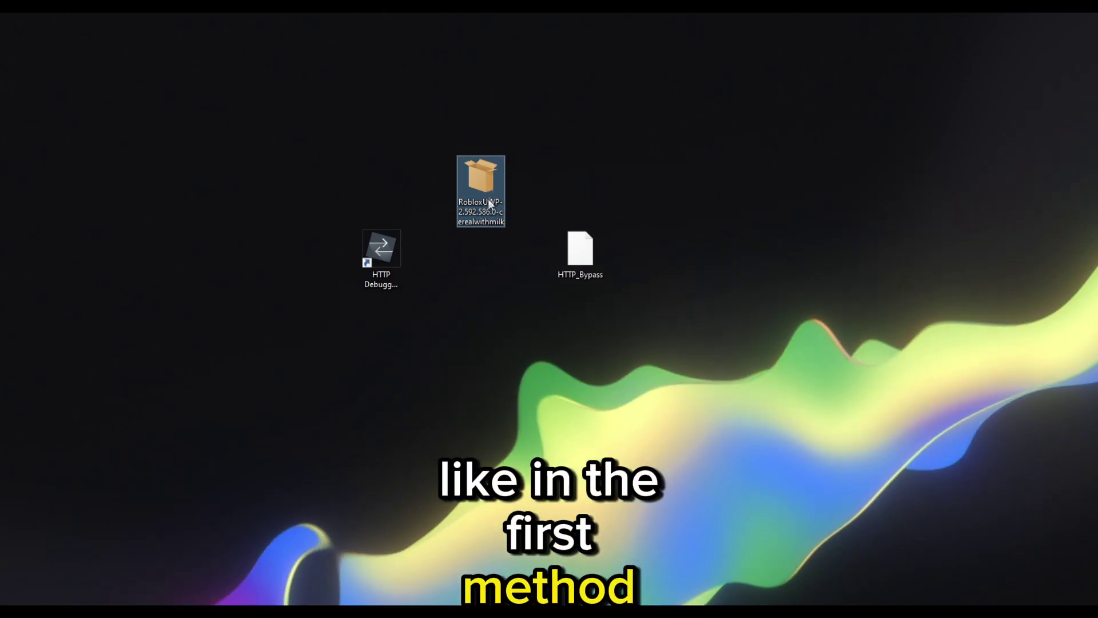
double_click(488, 198)
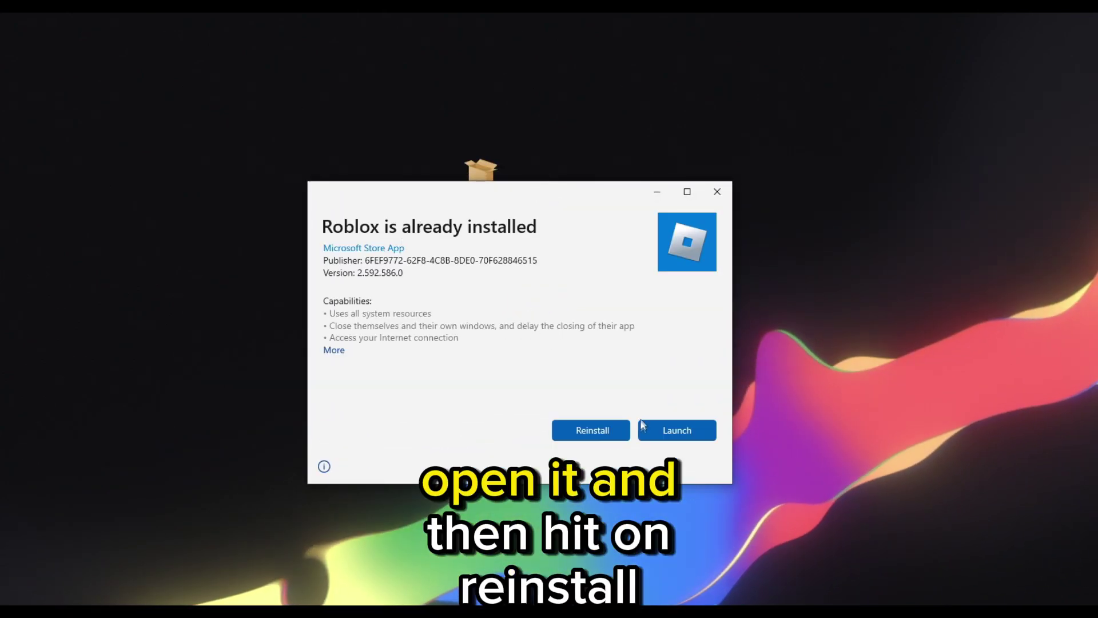
click(715, 192)
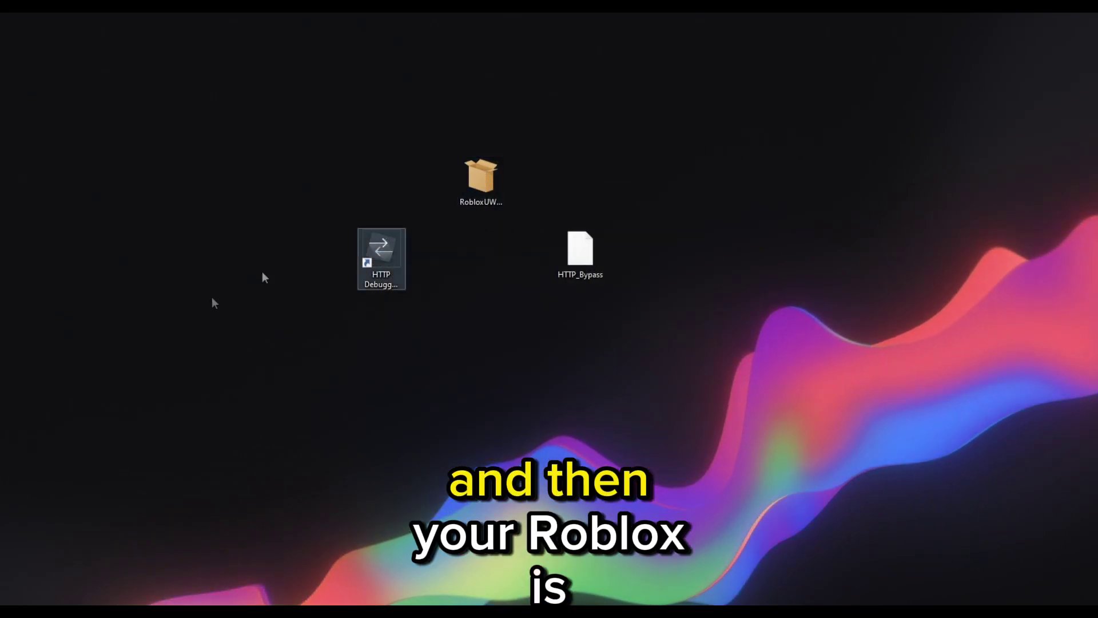
- Launch Roblox to check for the update prompt, and minimise its window
key(super)
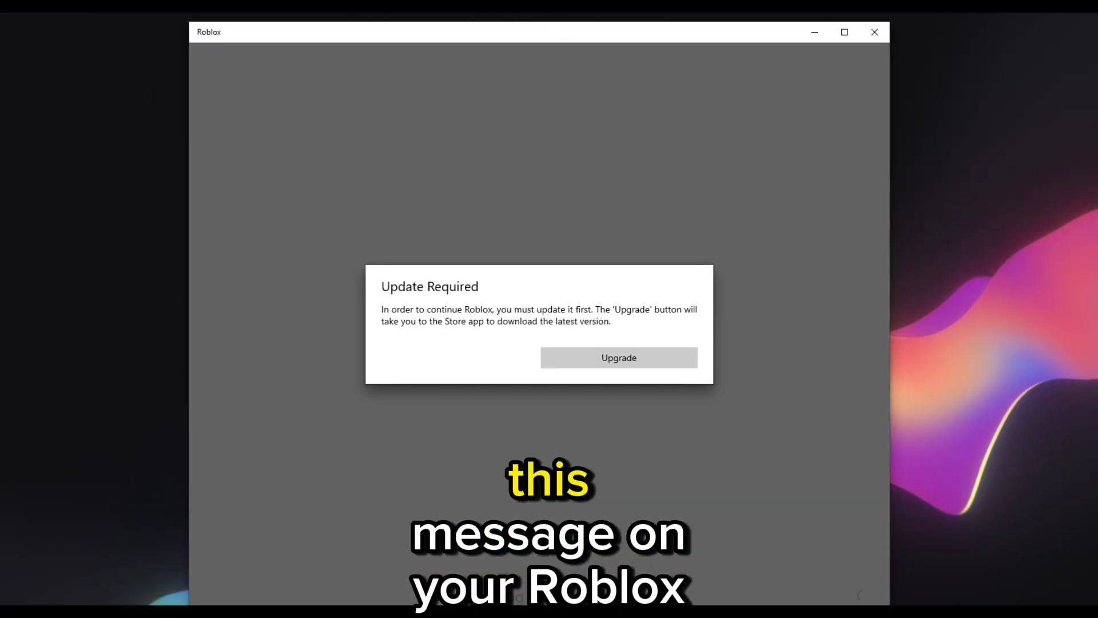
click(814, 32)
mouse_move(487, 365)
mouse_down()
mouse_move(409, 302)
mouse_move(483, 377)
mouse_up()
click(398, 289)
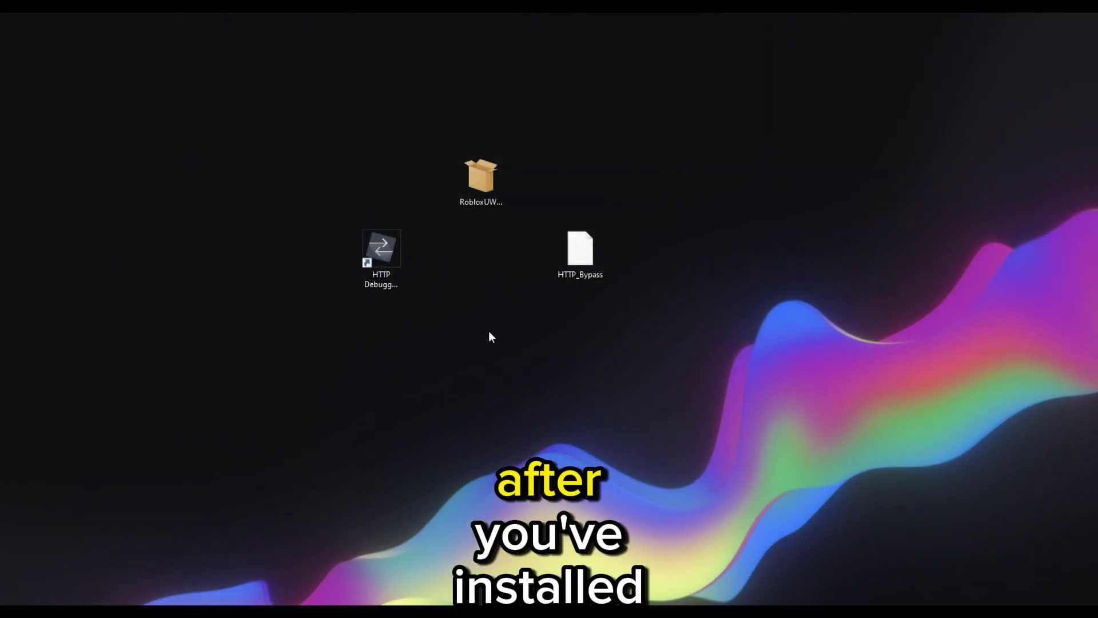
- Start HTTP Debugger, lower its window and move the HTTP_Bypass file to the free desktop area above it
click(389, 269)
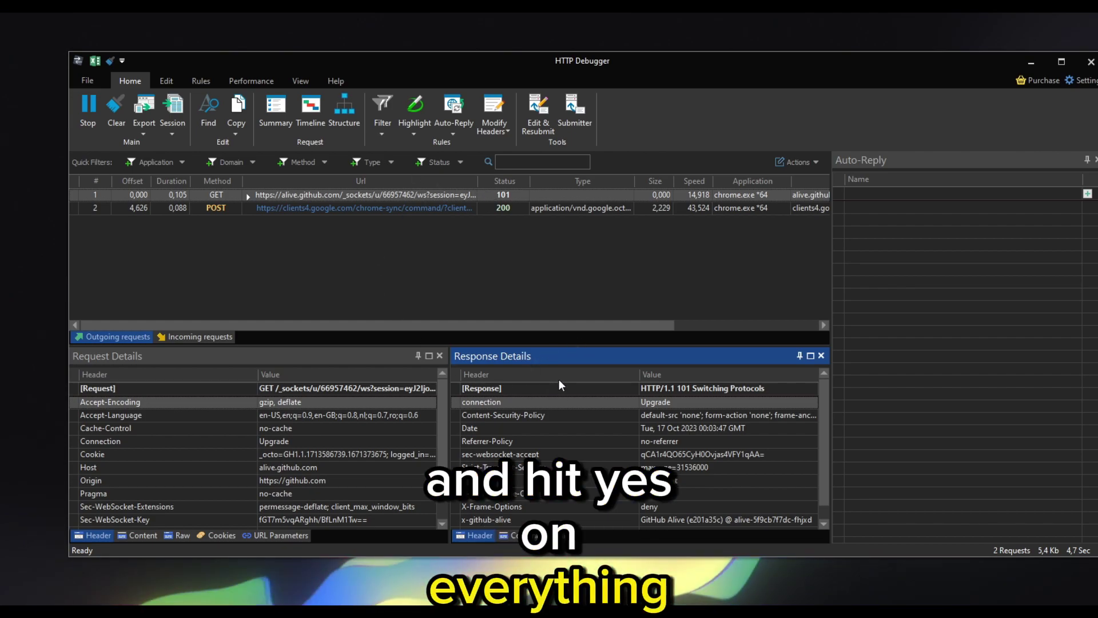
drag(781, 64, 723, 290)
drag(579, 250, 565, 144)
- Raise the HTTP Debugger window below the HTTP_Bypass file and open that file's properties to check its type
drag(608, 66, 506, 117)
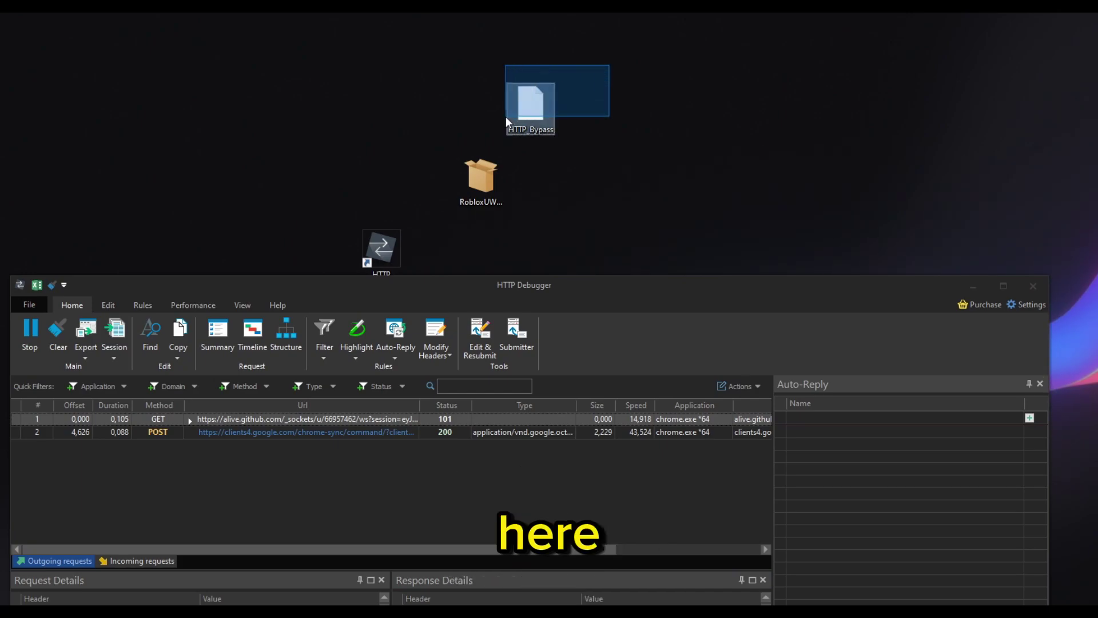
drag(566, 286, 564, 163)
right_click(520, 118)
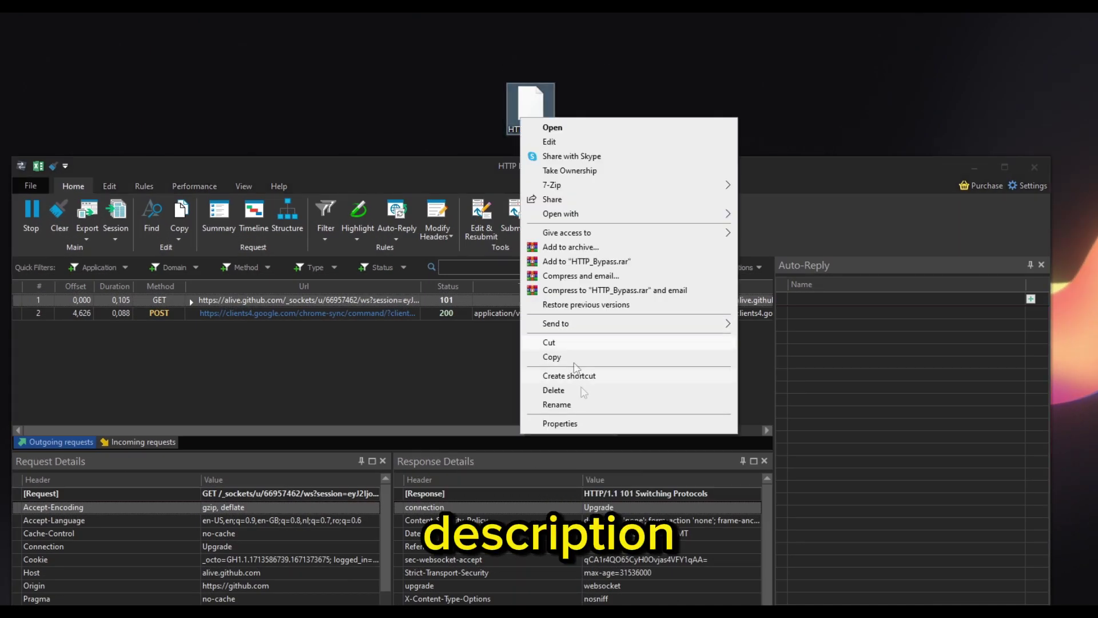
click(552, 422)
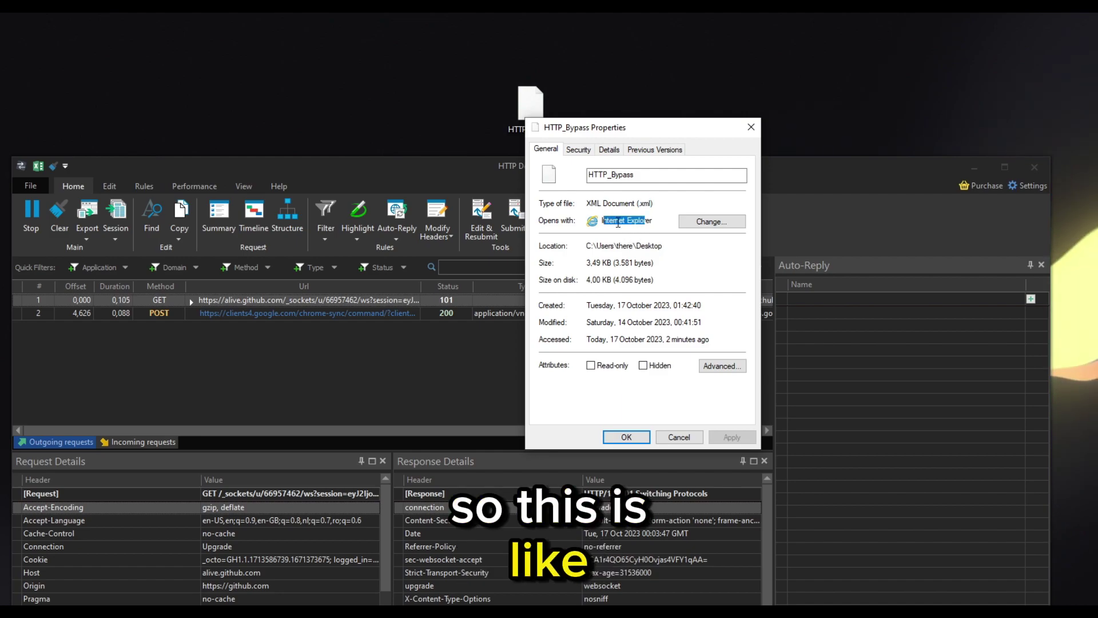
- Check the default program in the HTTP_Bypass properties, close them, and move the file higher on the desktop
drag(640, 222, 613, 226)
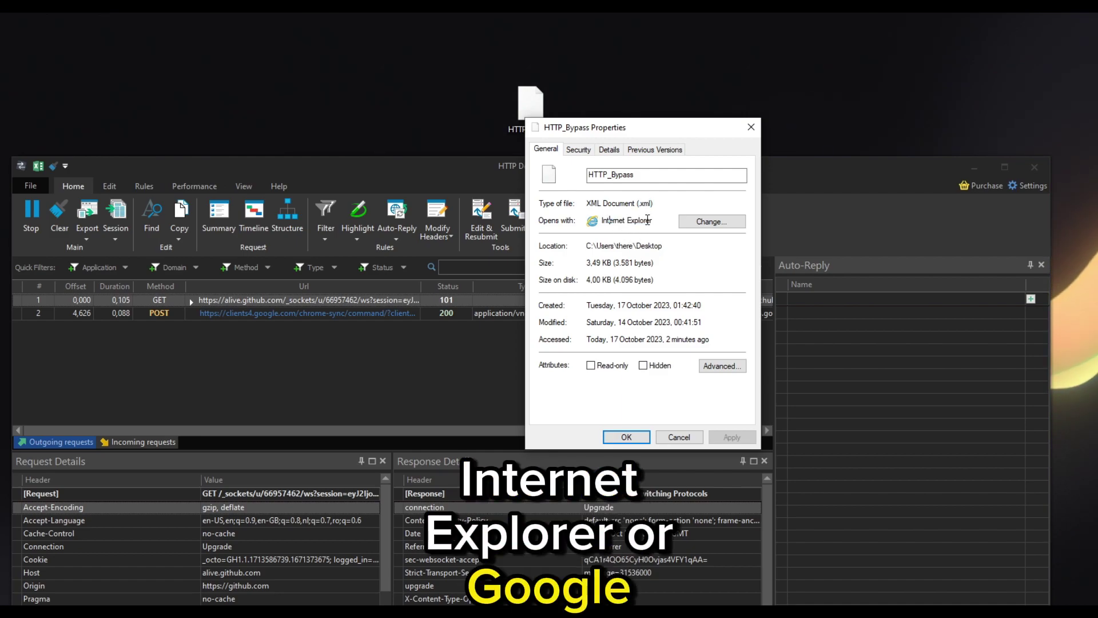
click(751, 127)
drag(521, 116, 571, 43)
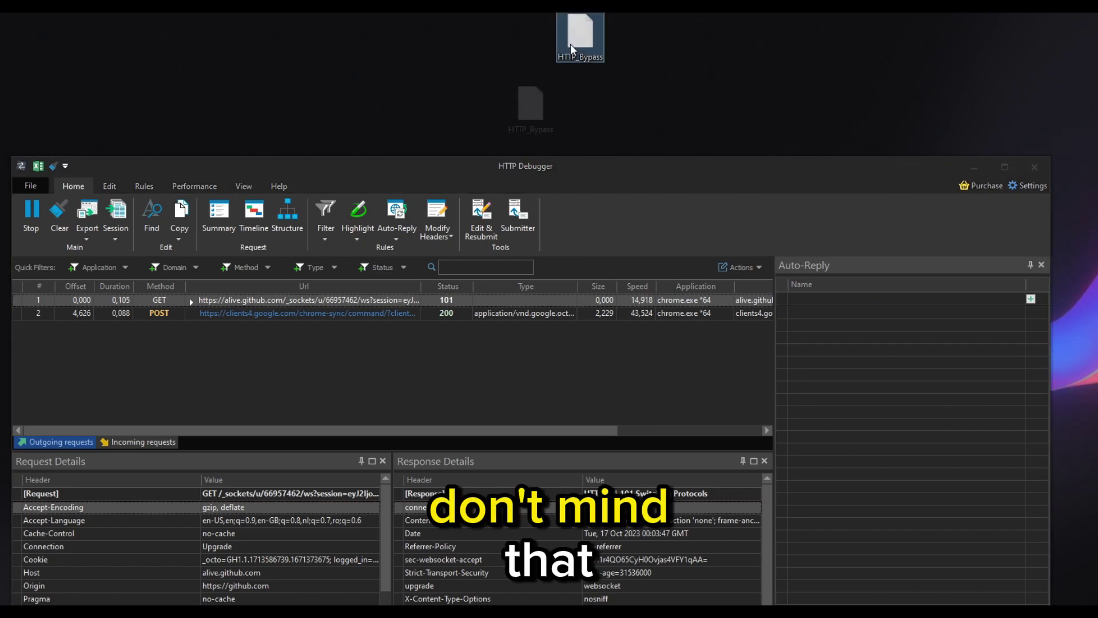
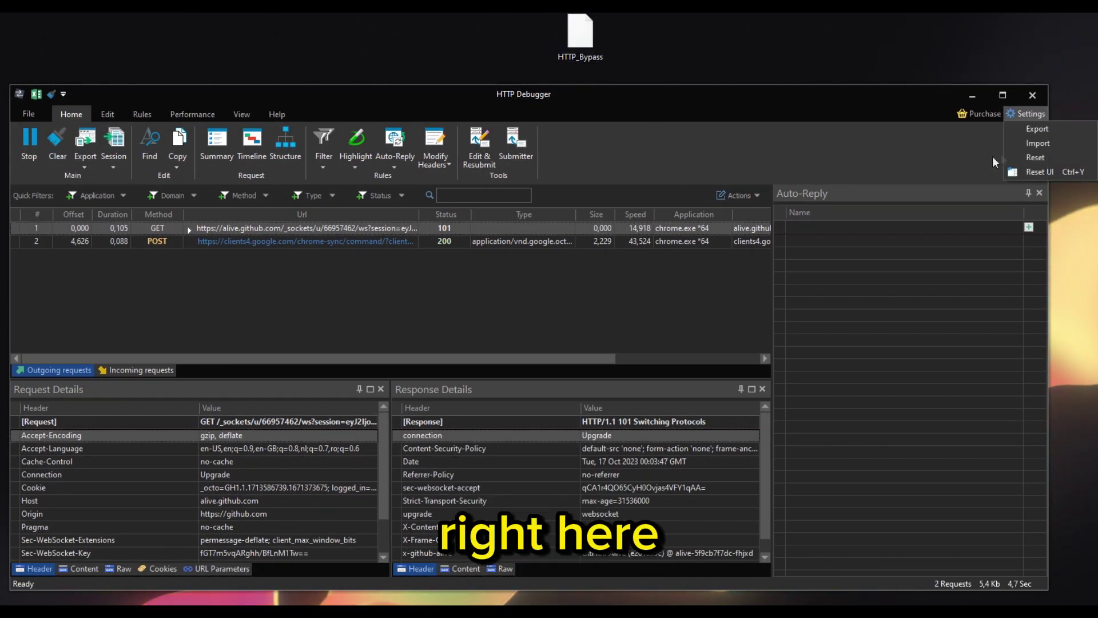
- Import the HTTP_Bypass settings into HTTP Debugger, accepting the replacement of existing rules, and raise its window
click(1041, 144)
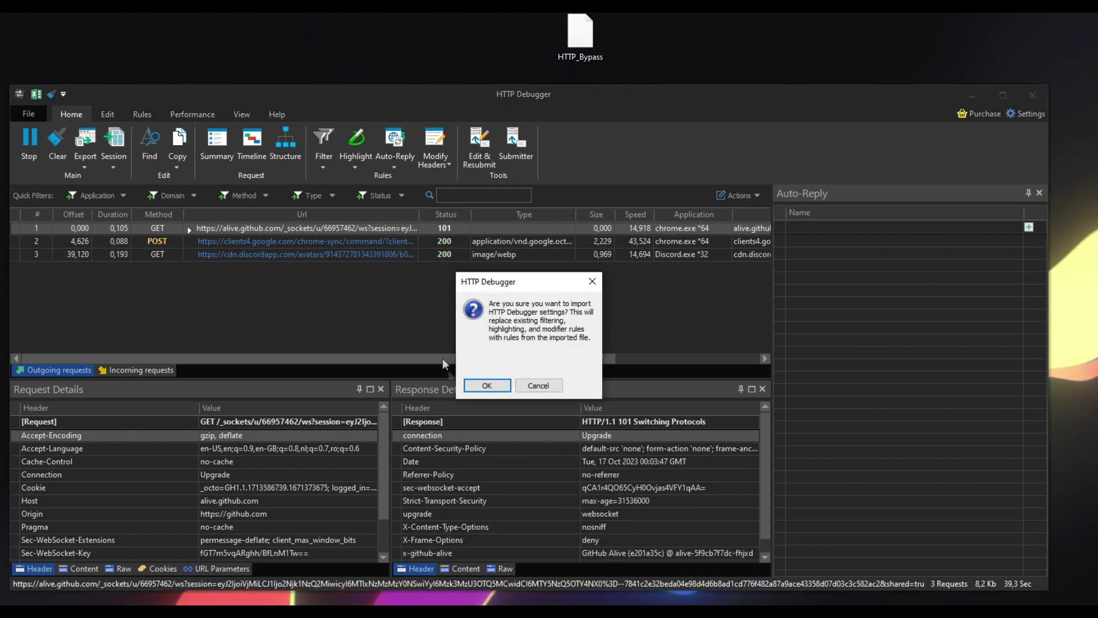
click(487, 386)
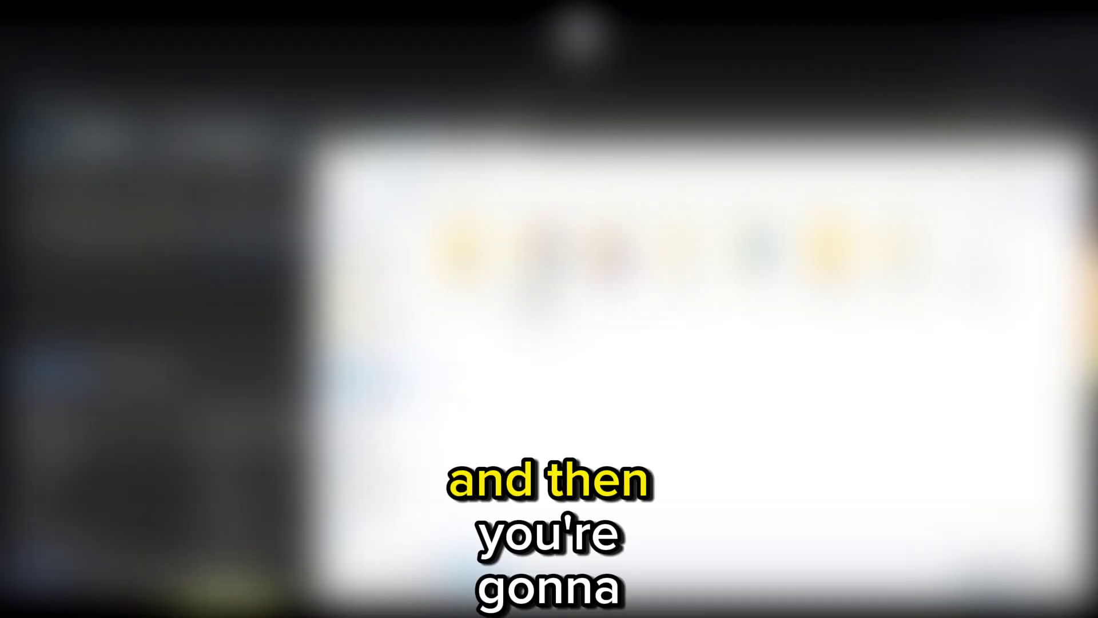
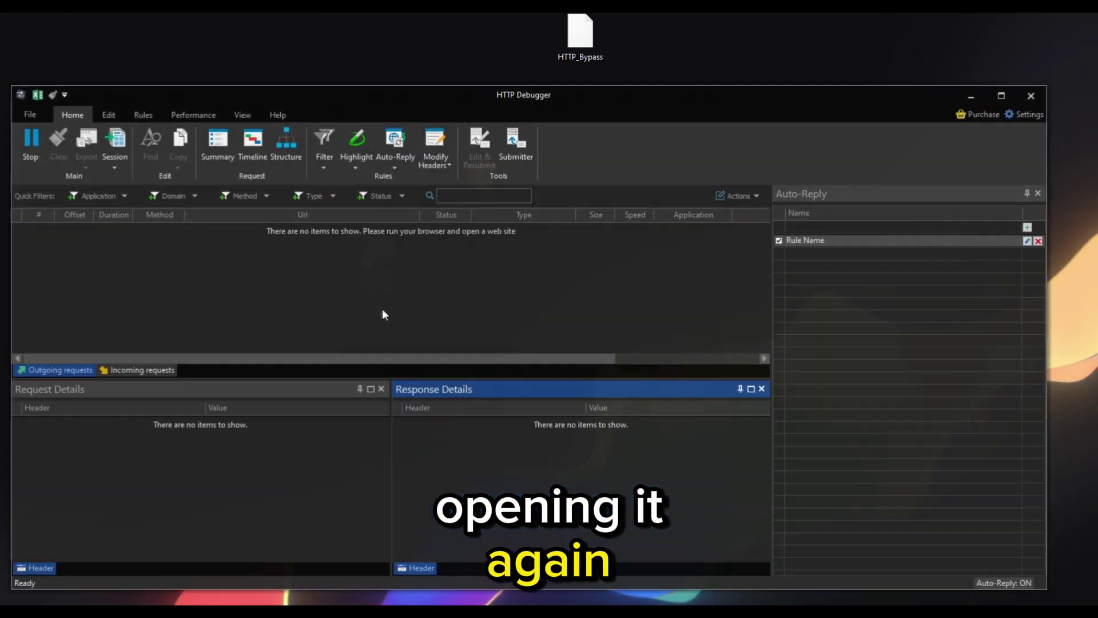
drag(659, 115, 664, 79)
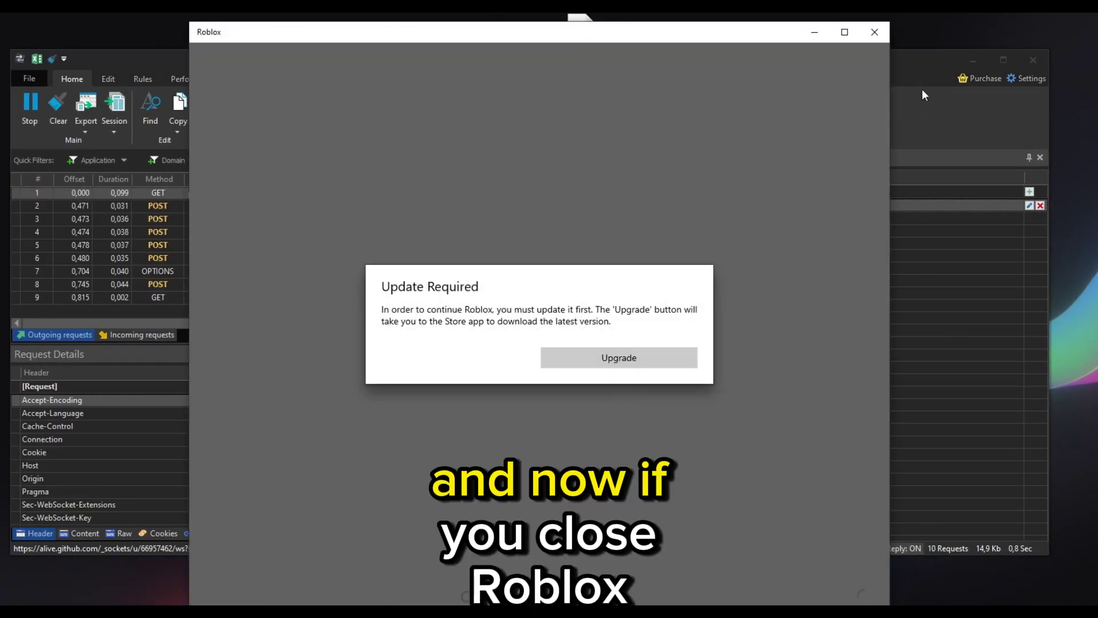
- Close the Roblox window, relaunch Roblox and join the Blade Ball game
click(890, 31)
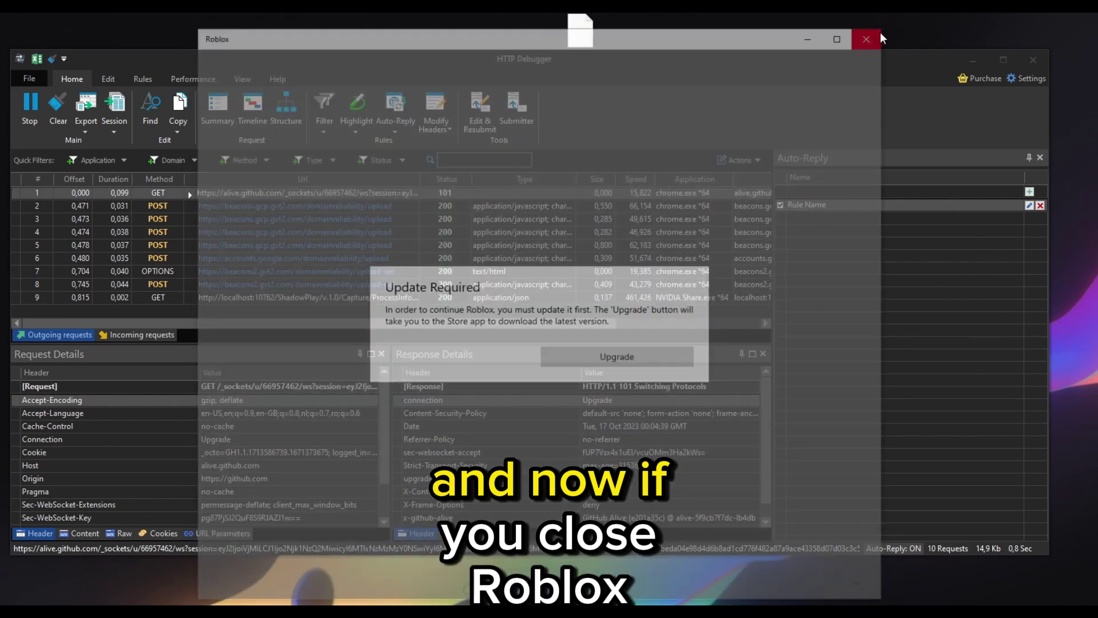
key(super+s)
text(r)
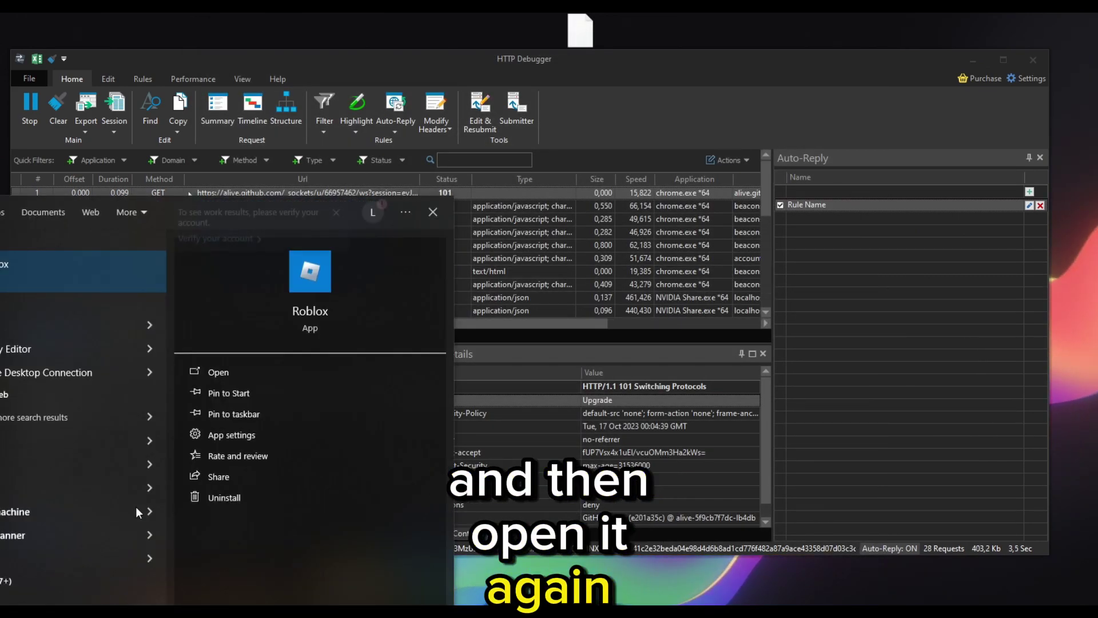
key(Return)
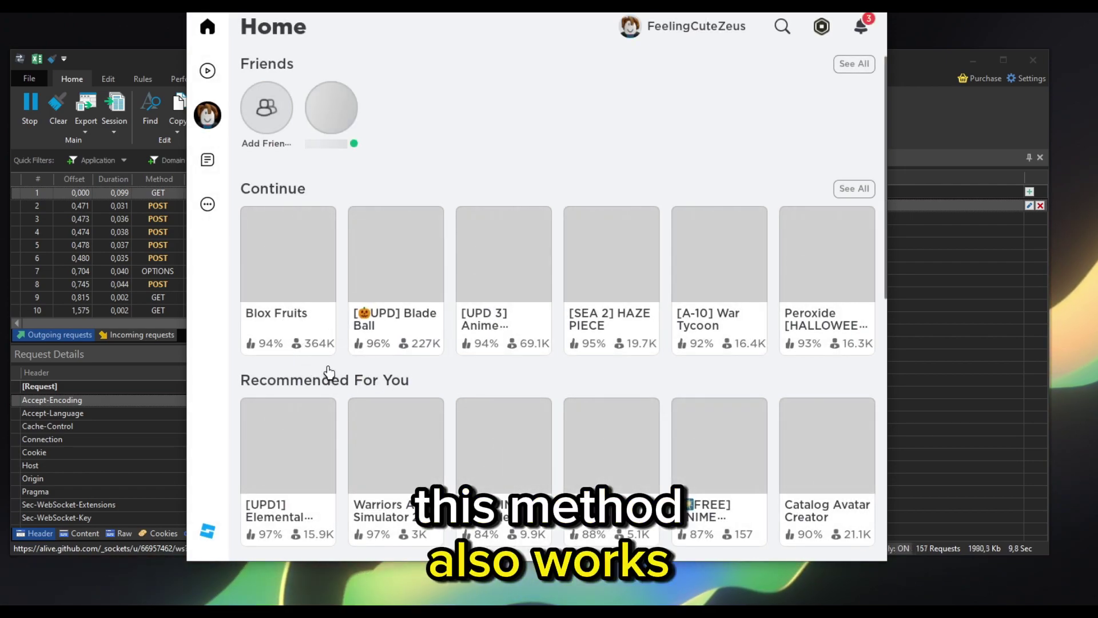
click(413, 355)
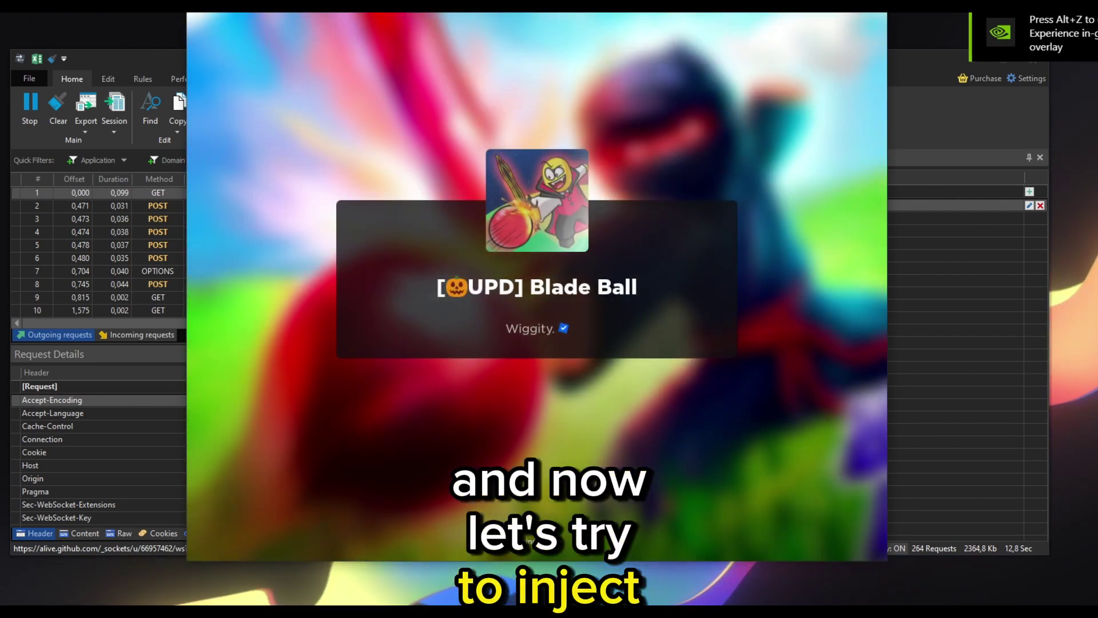
- Bring Zeus in front of the game, inject it into Roblox and dismiss the injection result
click(342, 603)
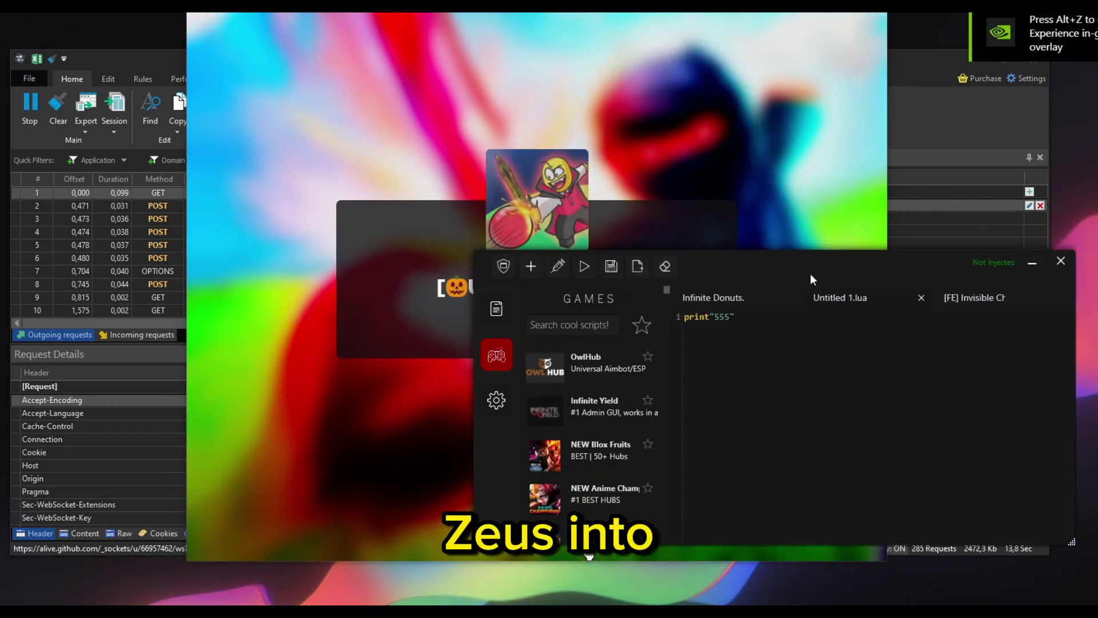
drag(810, 275, 708, 299)
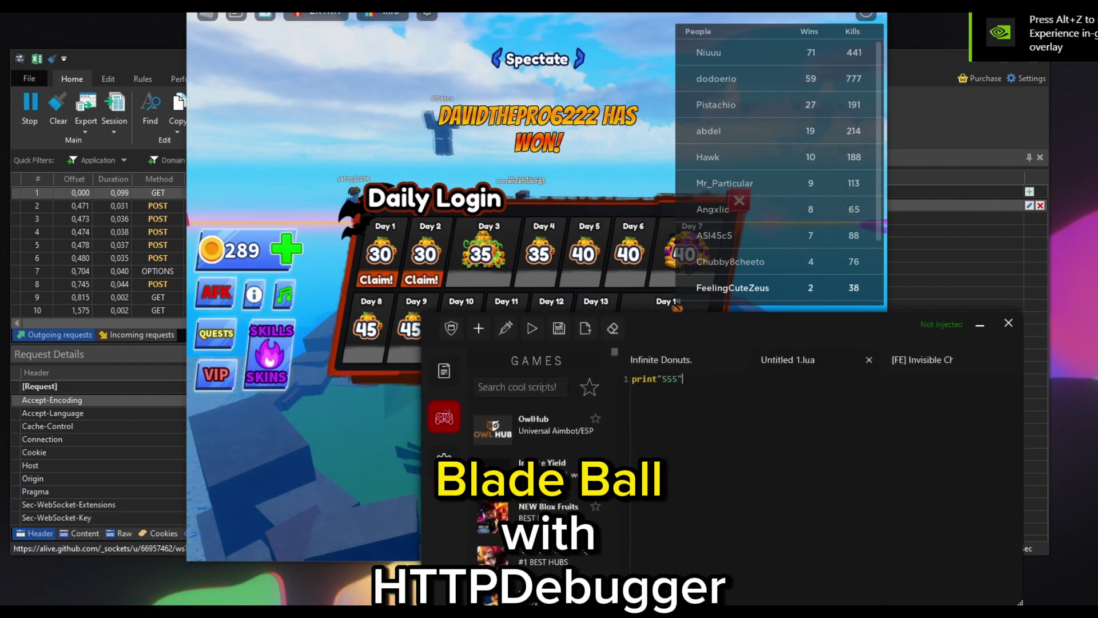
click(505, 329)
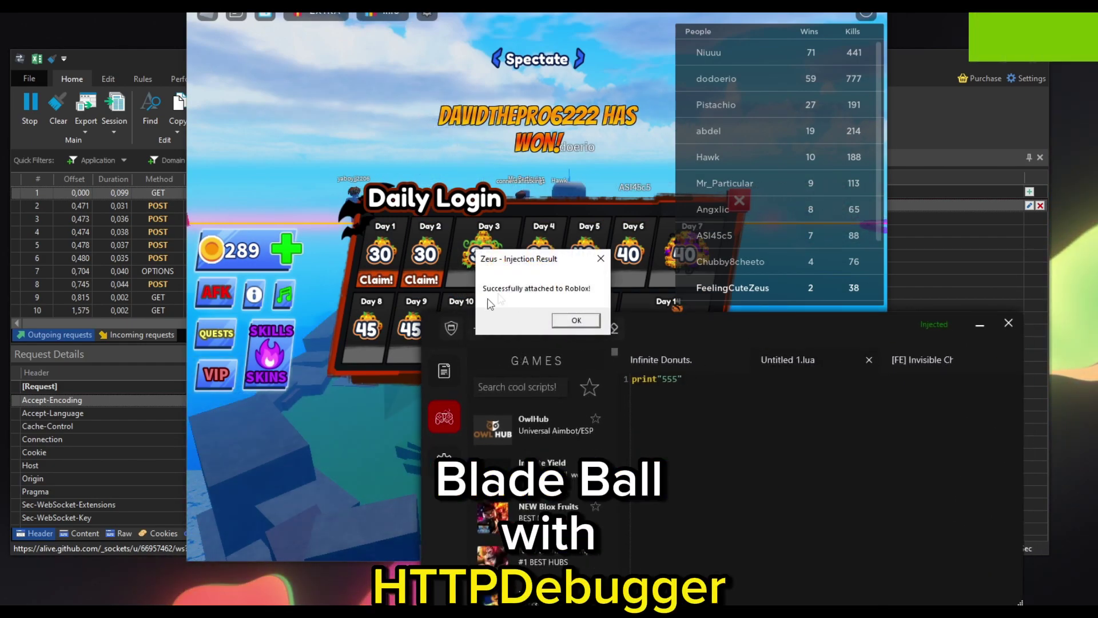
click(568, 318)
- Return to Zeus and run the NEW Blade Ball script from its games list
click(612, 137)
key(F9)
key(alt+Tab)
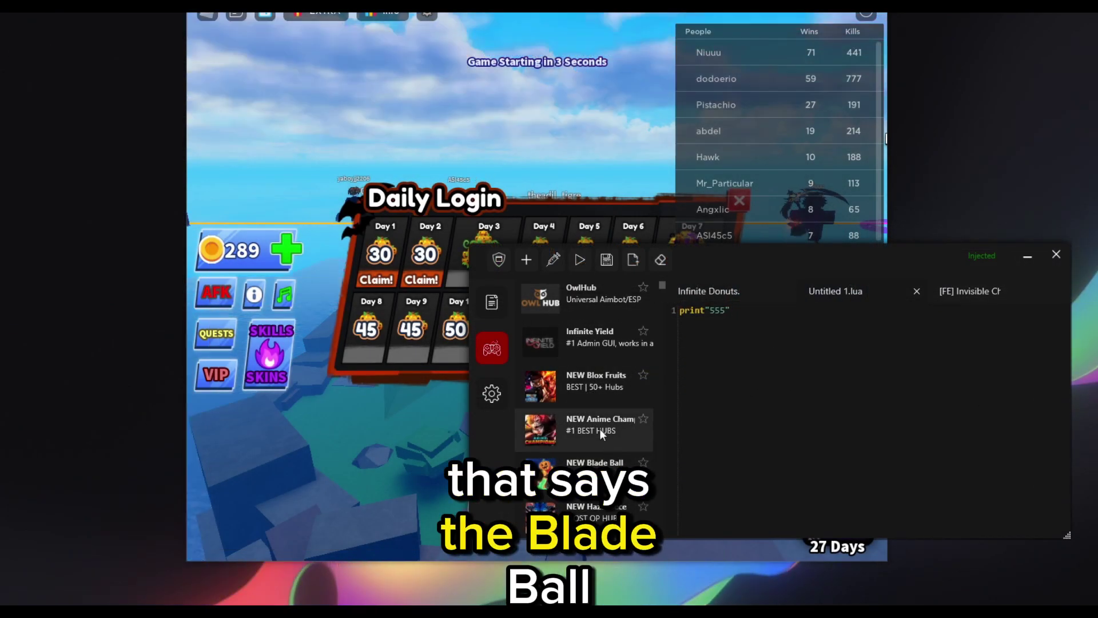
click(584, 474)
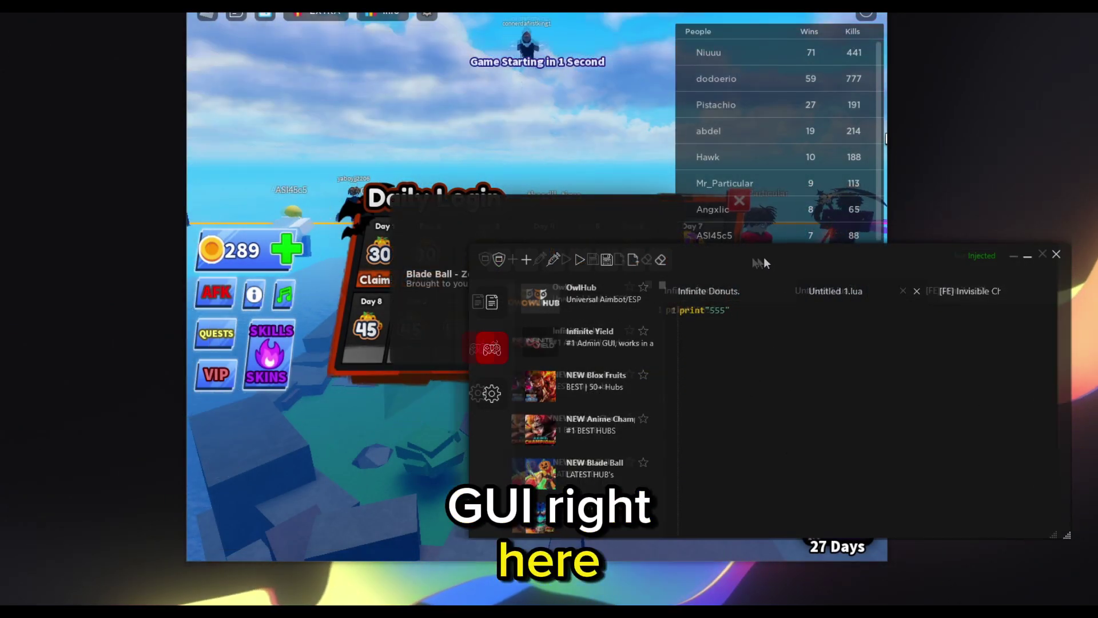
- Move the Zeus window lower, away from the Blade Ball GUI, and hide the game's leaderboard
drag(764, 257, 667, 408)
click(849, 27)
click(863, 16)
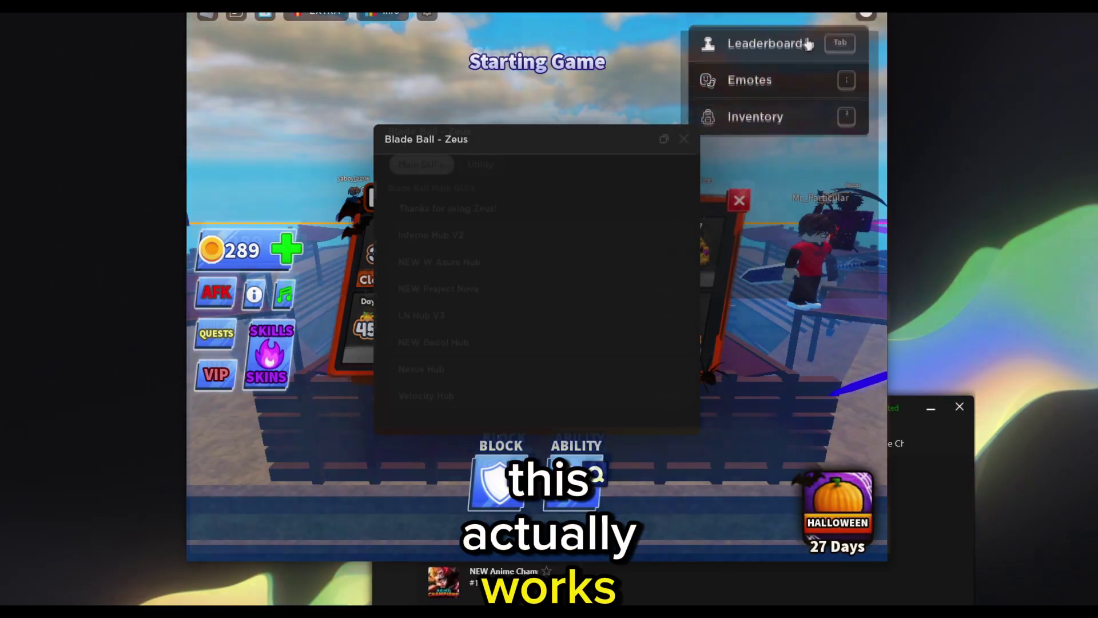
click(806, 43)
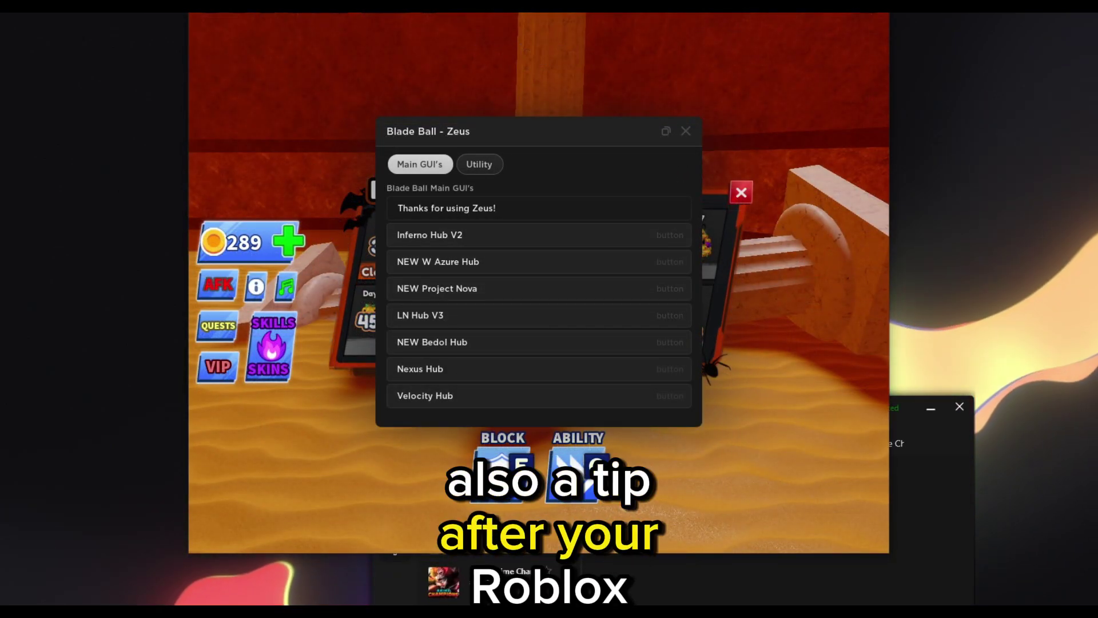
mouse_move(289, 8)
mouse_down()
mouse_move(299, 2)
mouse_move(297, 13)
mouse_up()
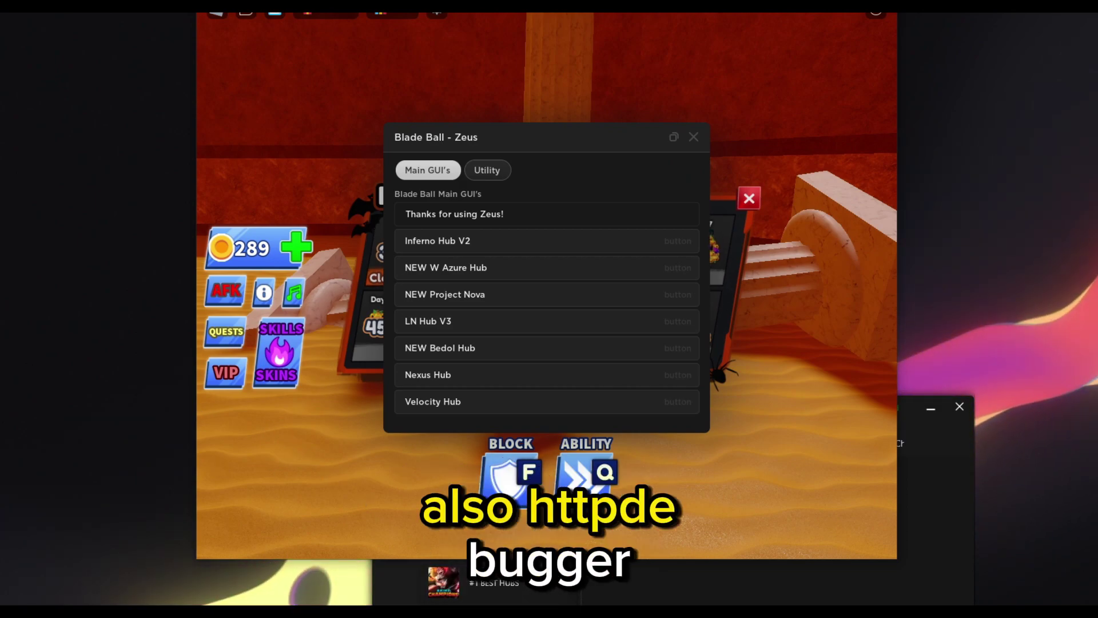
key(alt+Tab)
drag(791, 421, 904, 276)
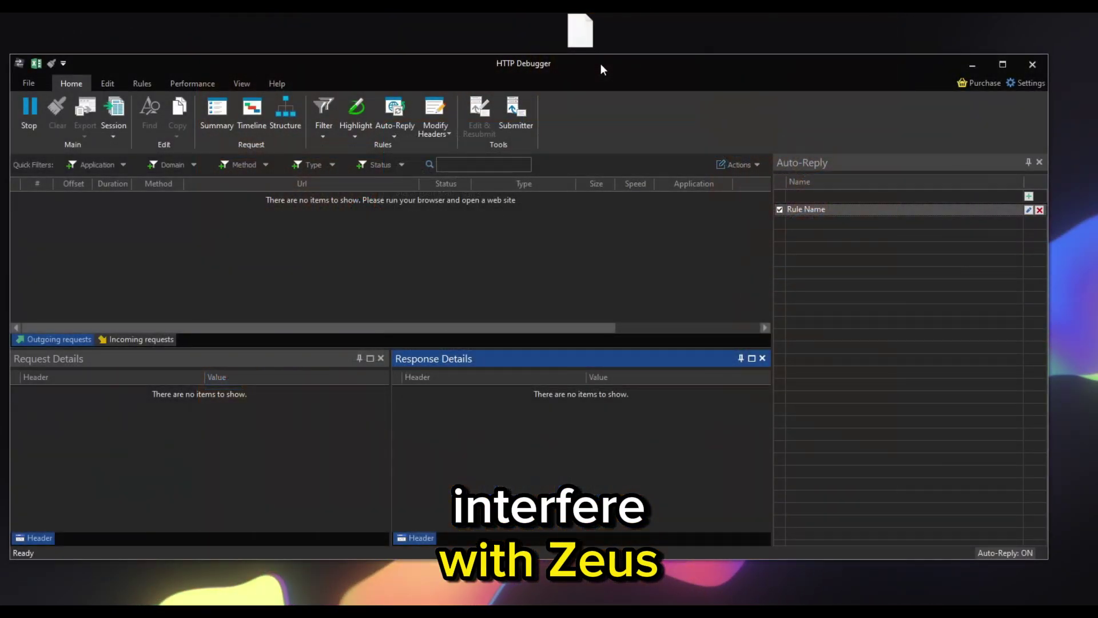
- Show all auto-reply rules in HTTP Debugger, open the imported rule for editing and examine its reply content
drag(520, 68, 510, 69)
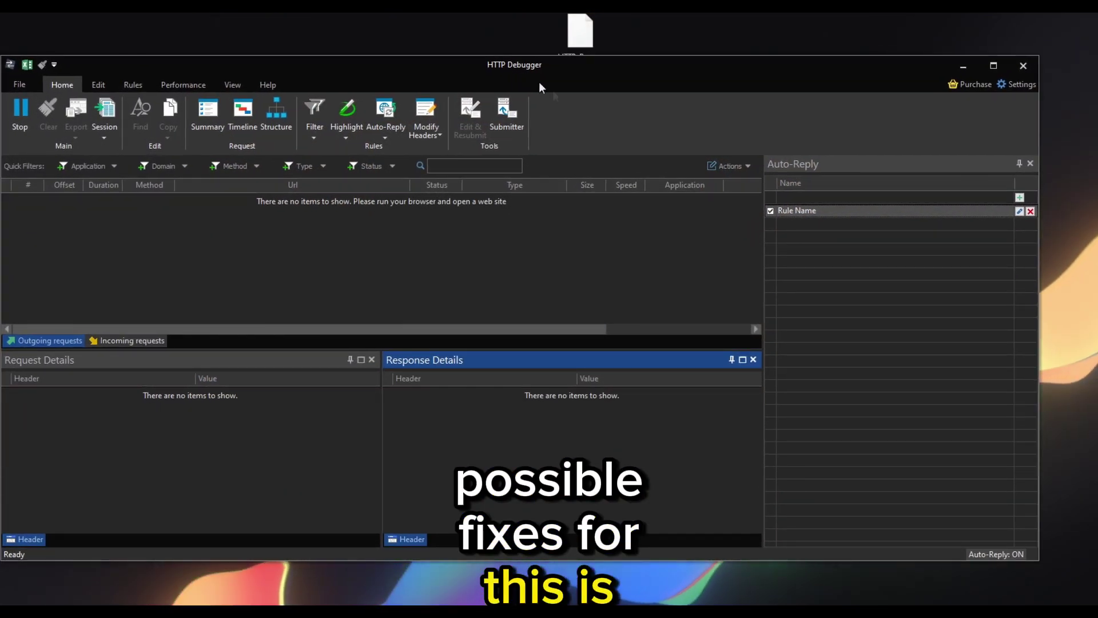
click(384, 137)
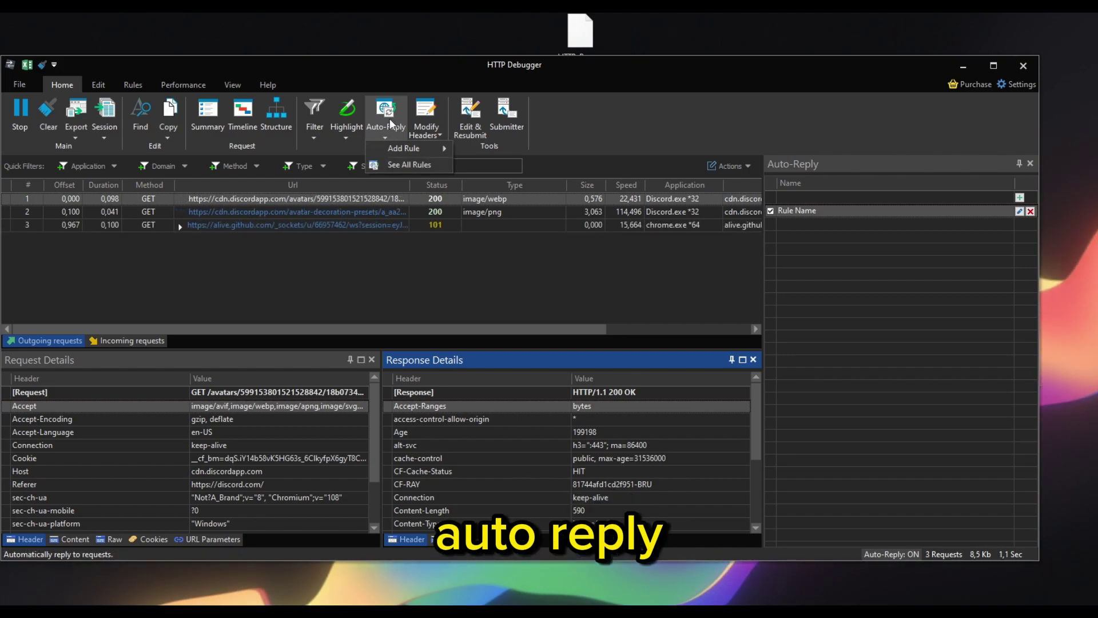
click(403, 165)
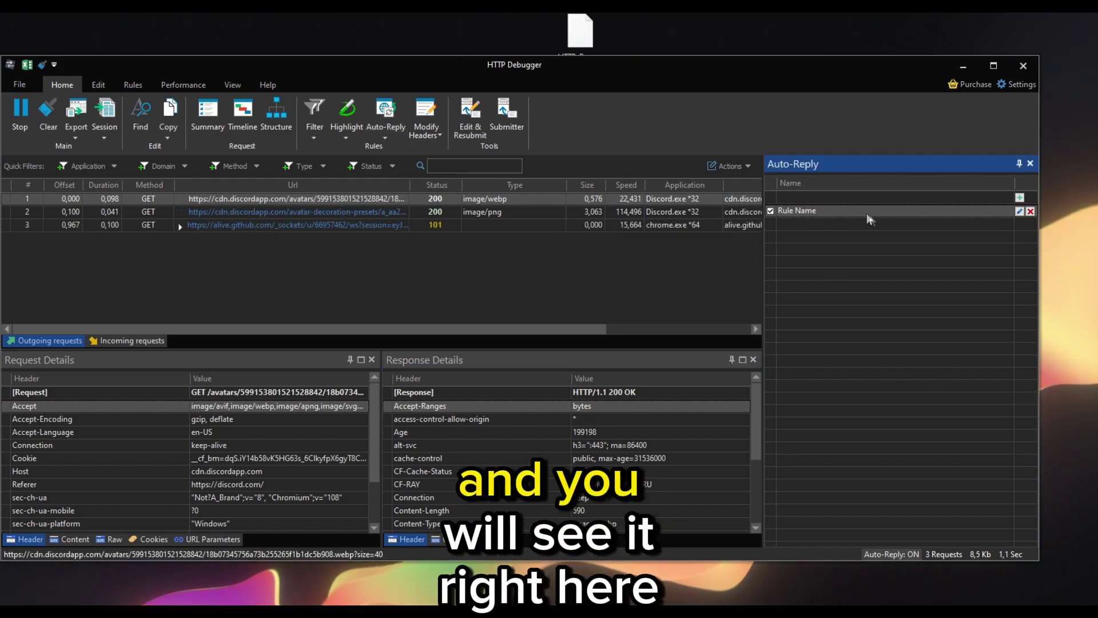
click(1019, 211)
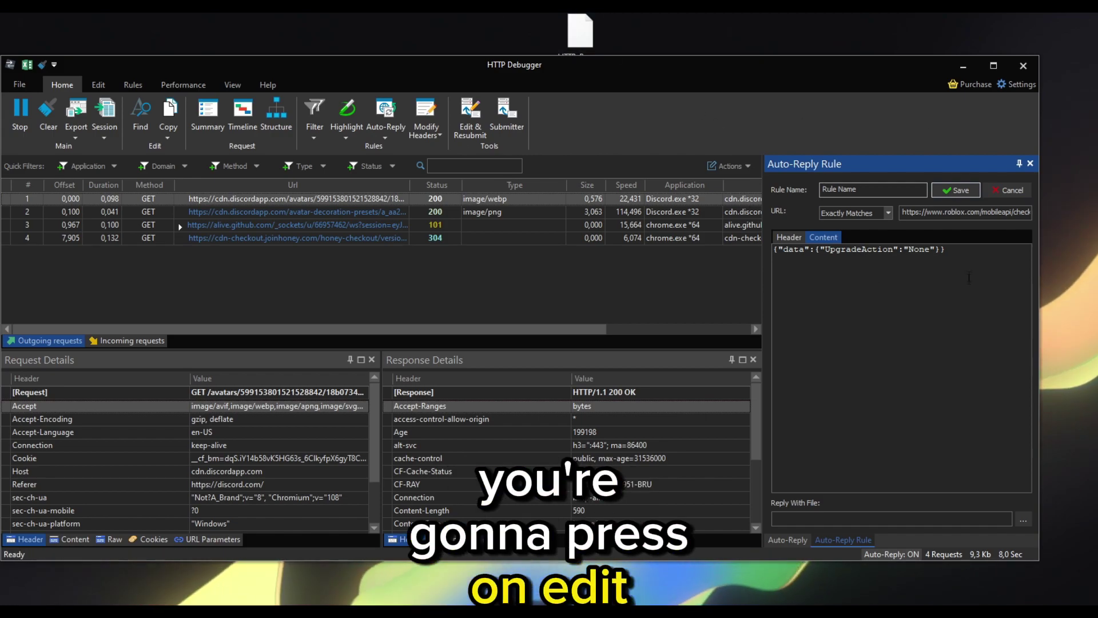
drag(969, 279, 905, 249)
click(959, 252)
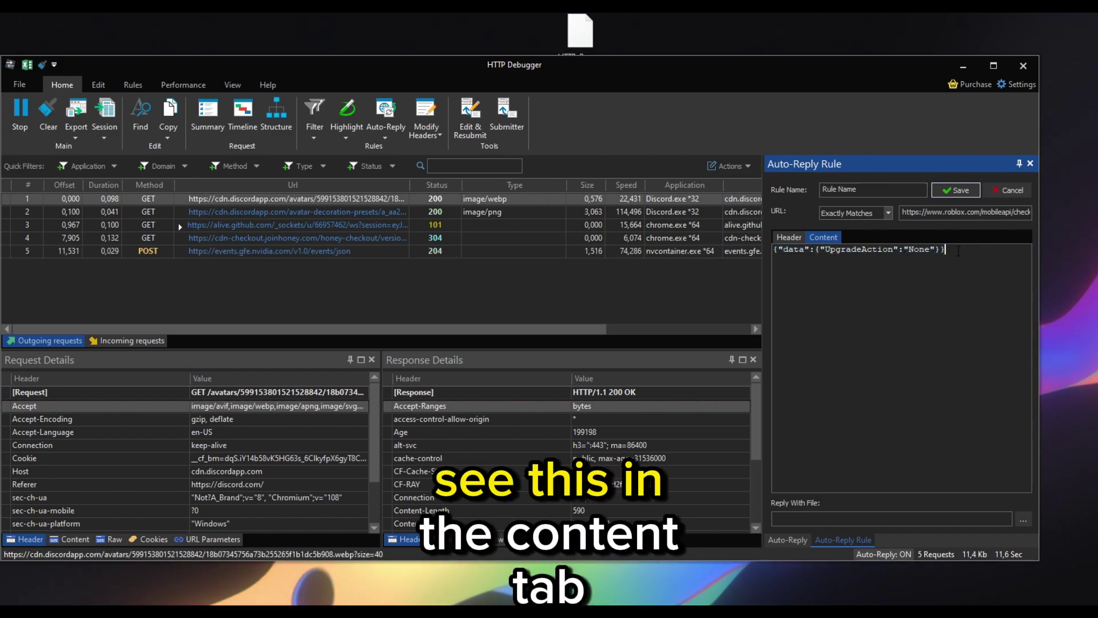
key(ctrl+a)
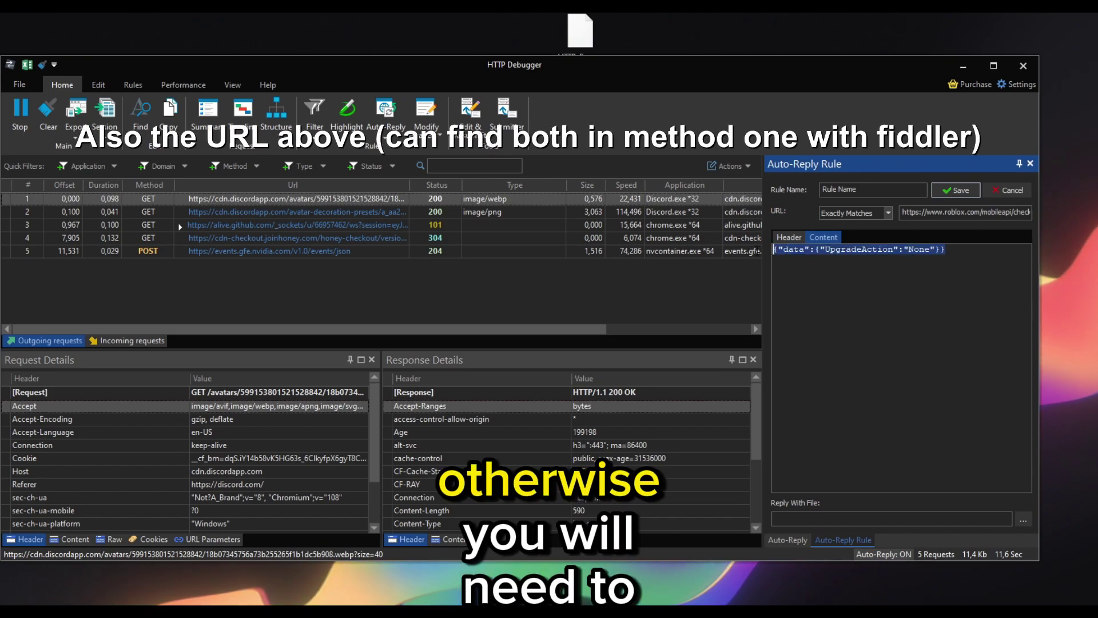